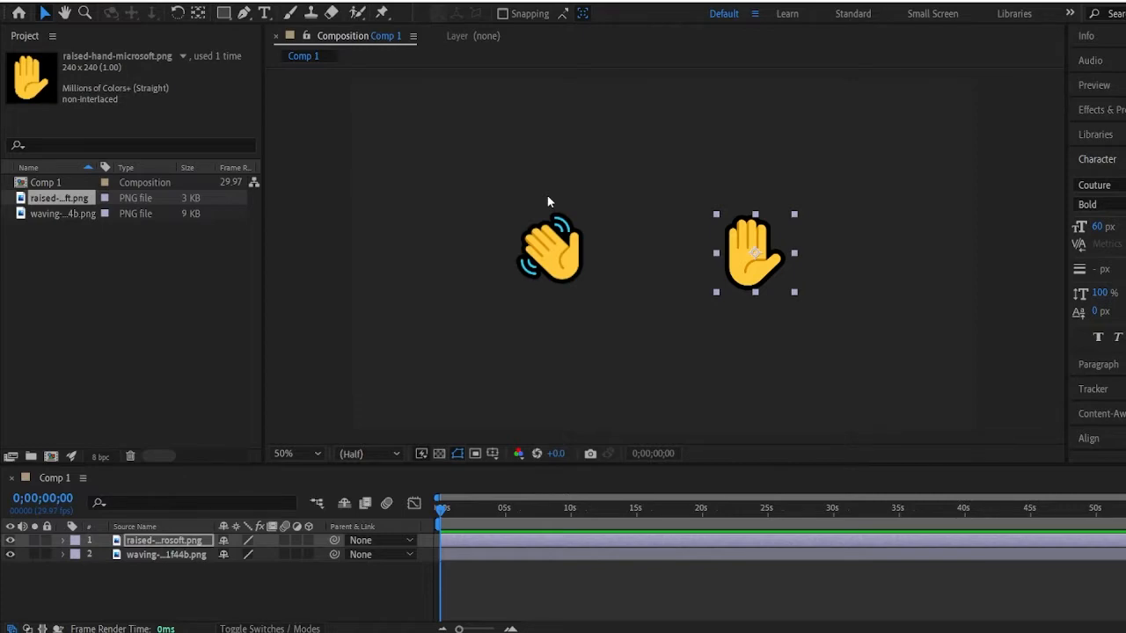
Place the waving hand left of the composition's centre at about 506, 526 and the raised hand right of centre, level with it.
click(562, 259)
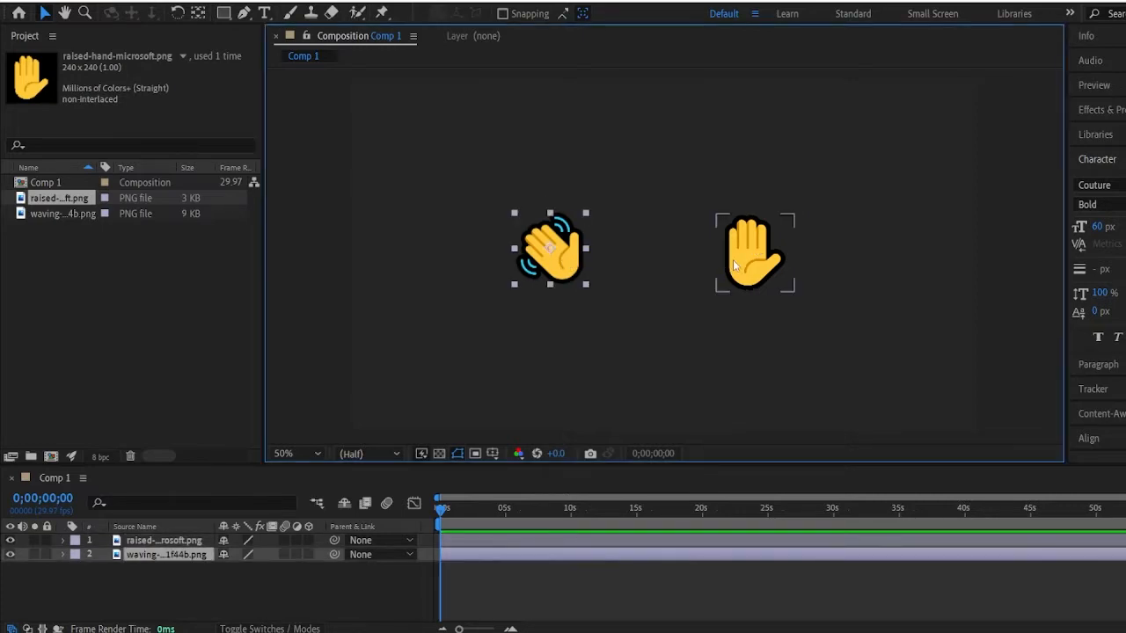
click(733, 259)
click(570, 247)
drag(575, 262, 690, 267)
click(774, 253)
drag(776, 254, 516, 267)
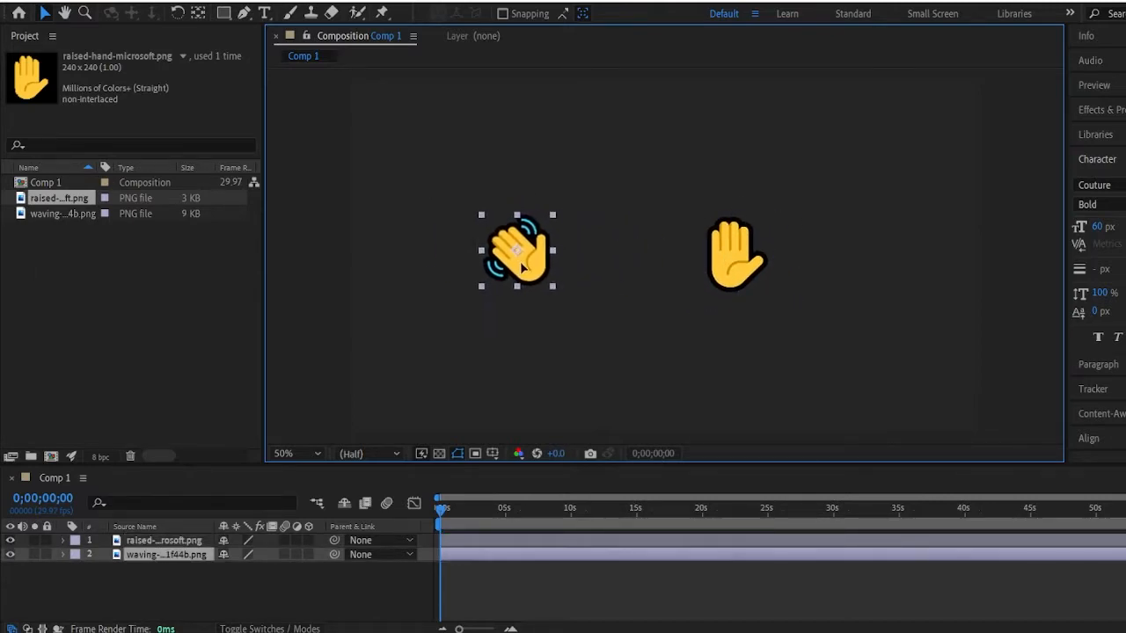
drag(721, 259, 736, 260)
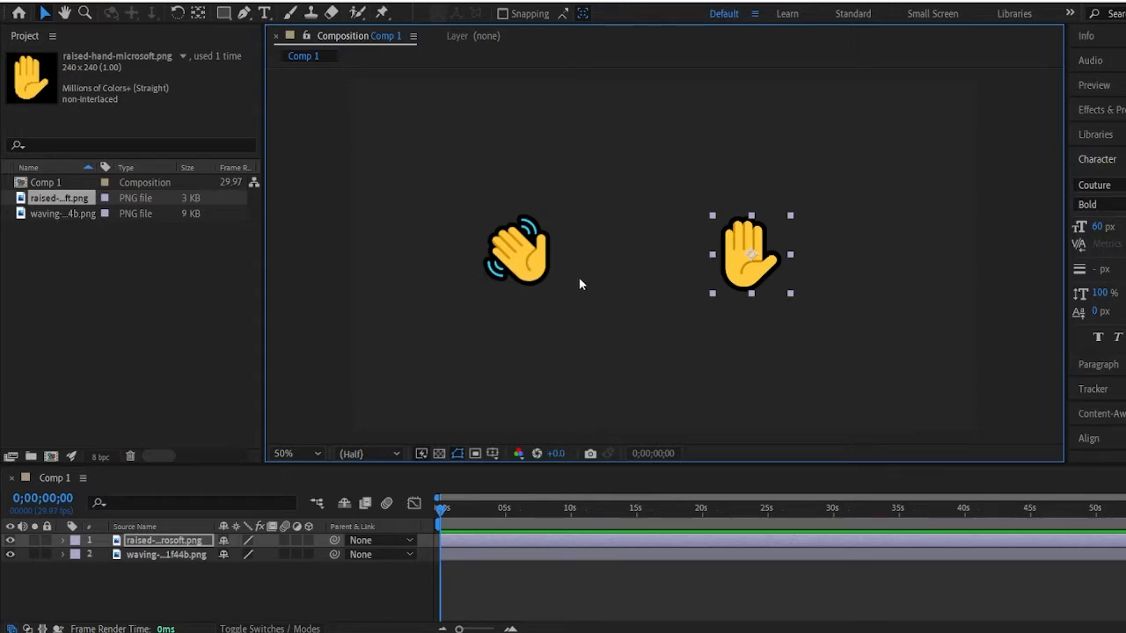
Move the raised hand up near the composition's upper edge, then select the waving hand.
click(516, 255)
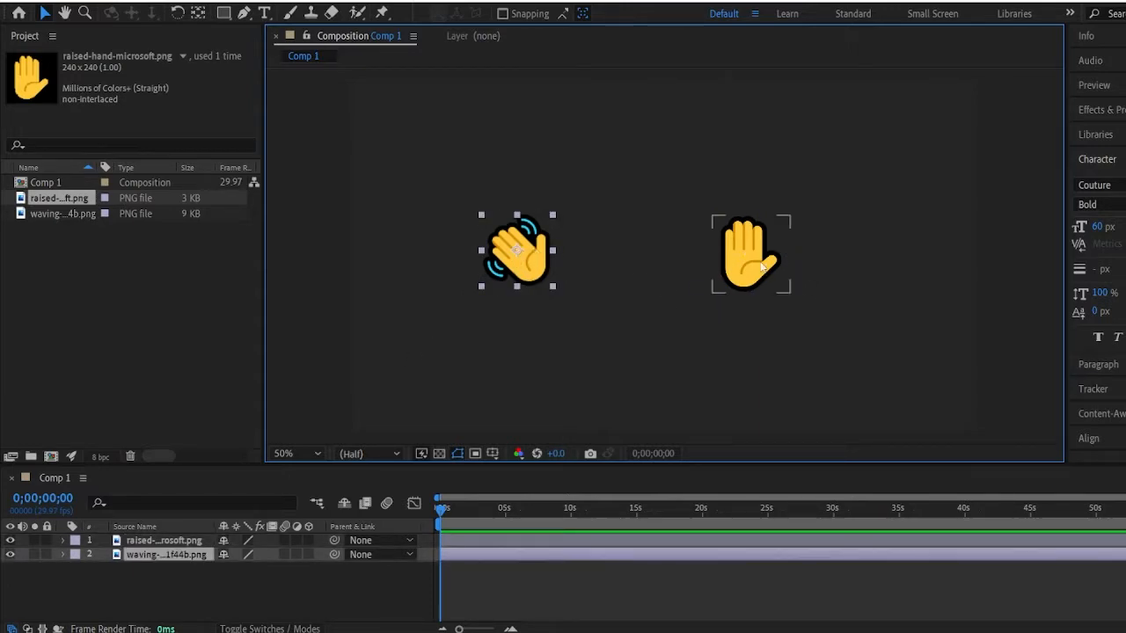
drag(762, 266, 724, 139)
click(528, 259)
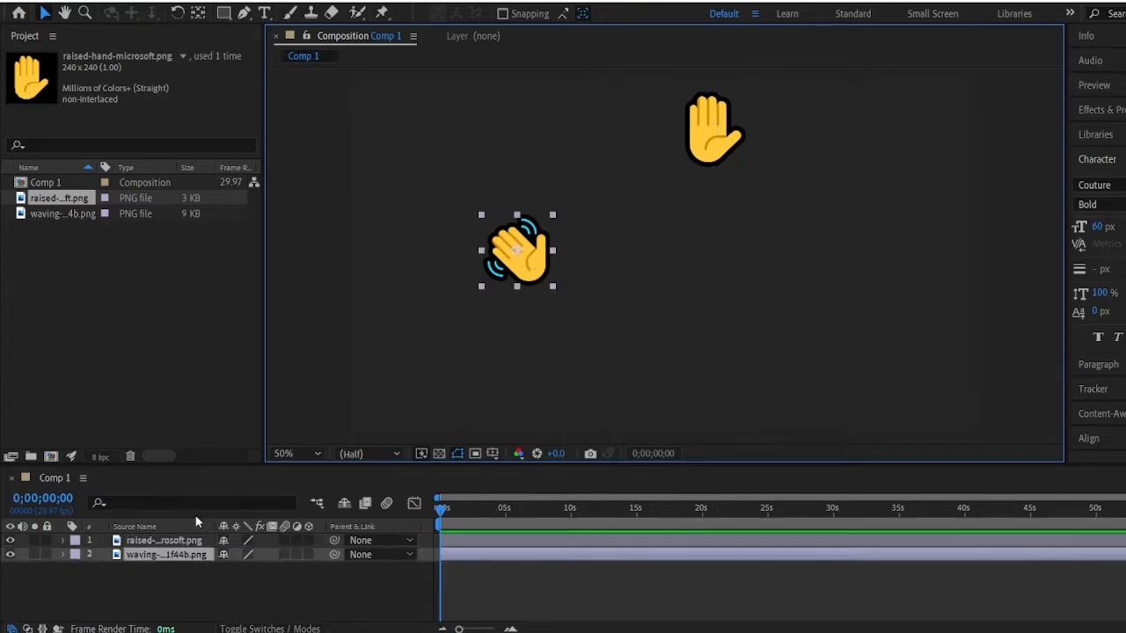
Enable Position keyframing on the waving hand layer with a first keyframe at 0;00;00;00.
click(62, 554)
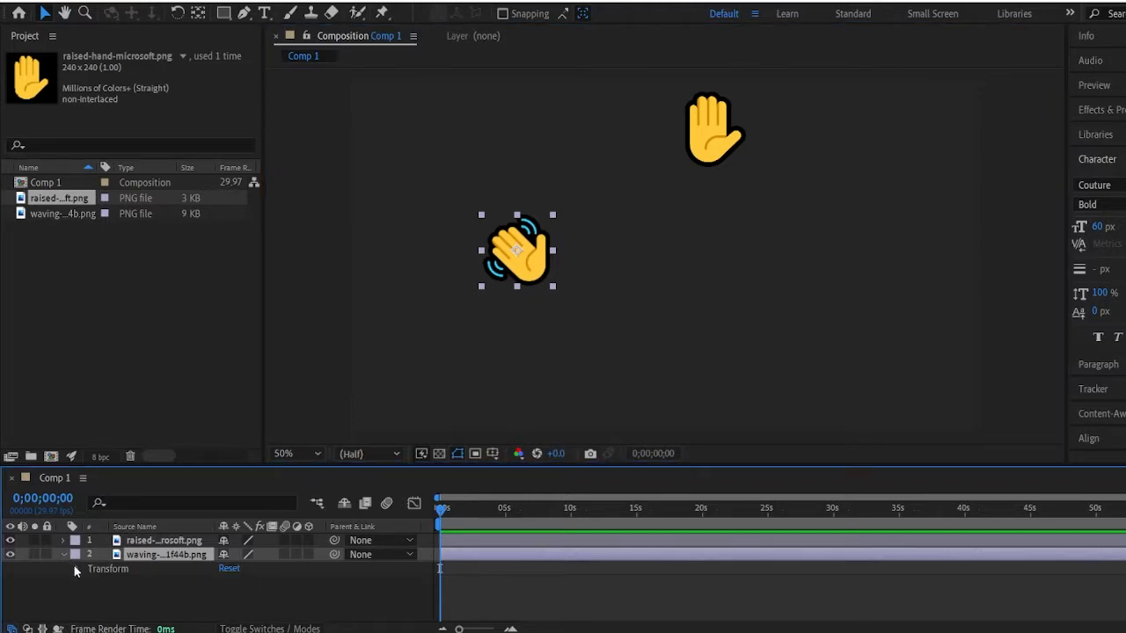
click(77, 569)
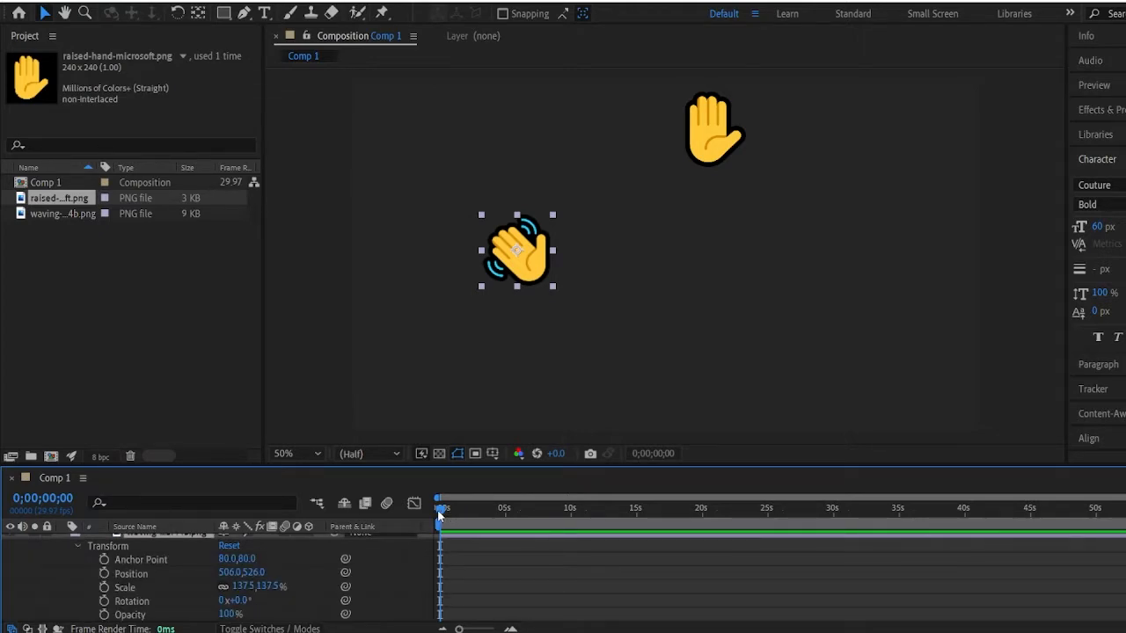
mouse_move(439, 515)
mouse_down()
mouse_move(488, 509)
mouse_move(423, 508)
mouse_up()
drag(637, 521, 398, 509)
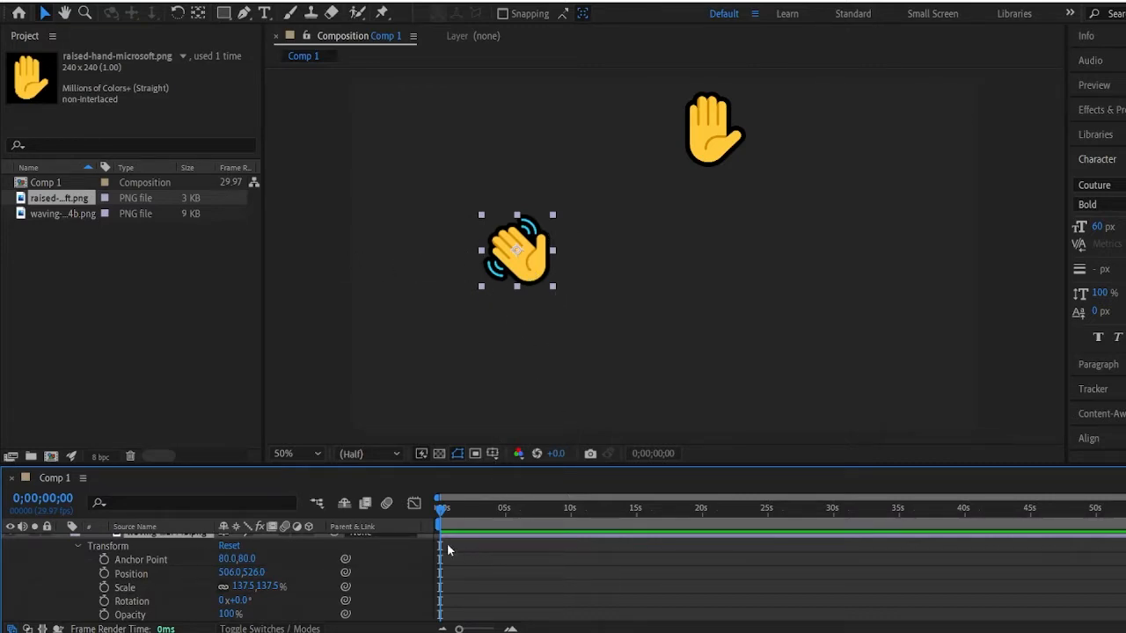
click(103, 574)
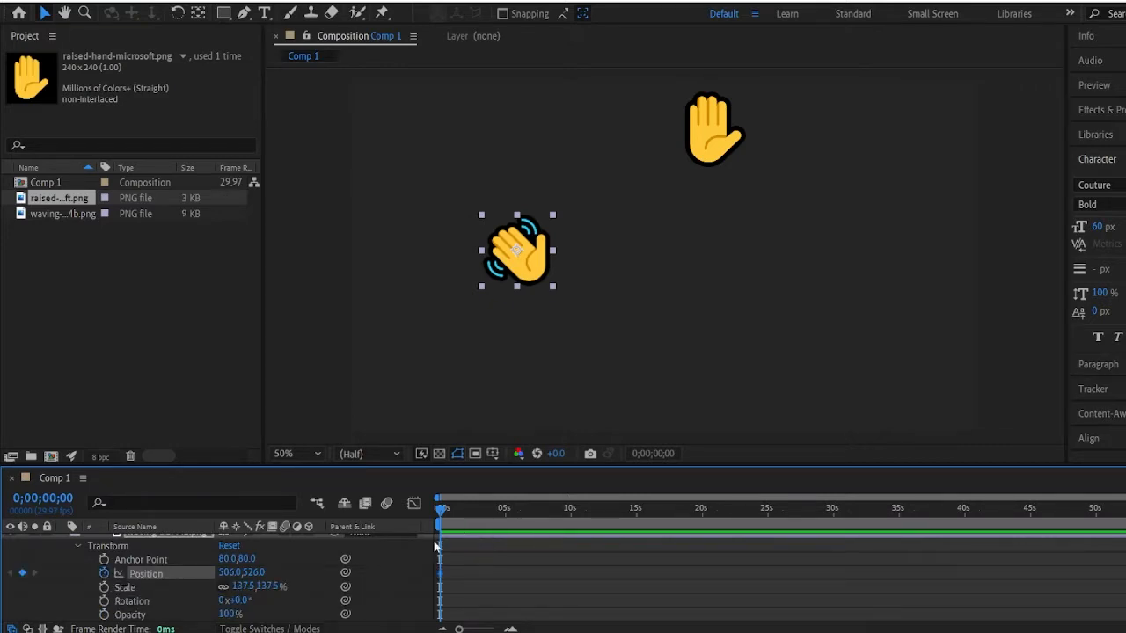
Add a second Position keyframe for the waving hand at 0;00;03;06 by moving it to about 1006, 530.
click(541, 509)
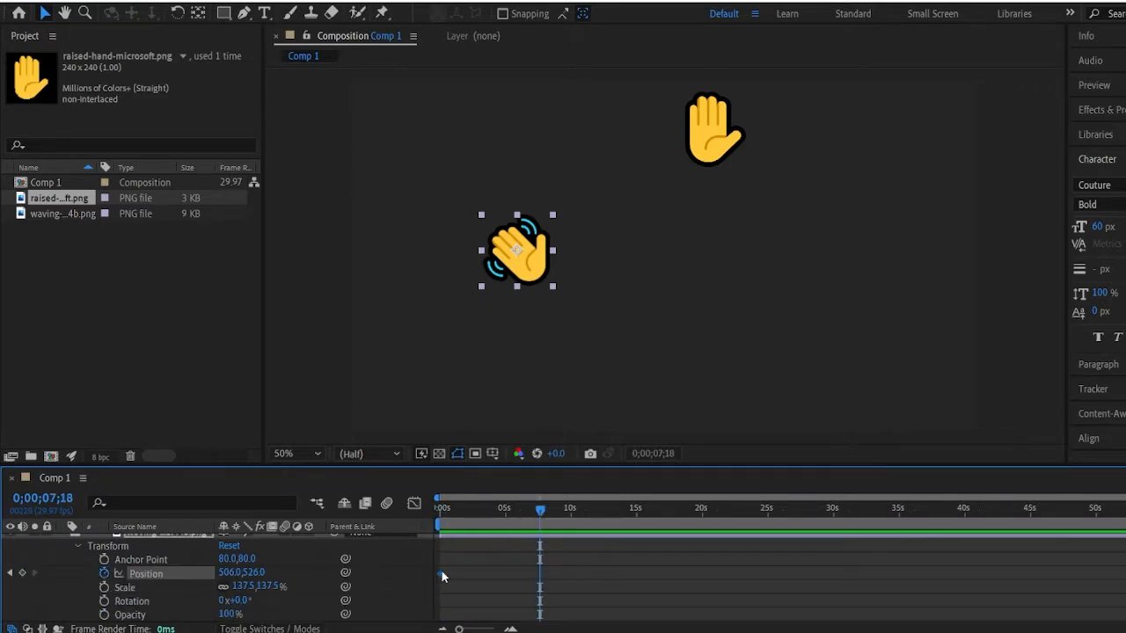
mouse_move(470, 511)
mouse_down()
mouse_move(440, 513)
mouse_move(573, 519)
mouse_move(483, 519)
mouse_up()
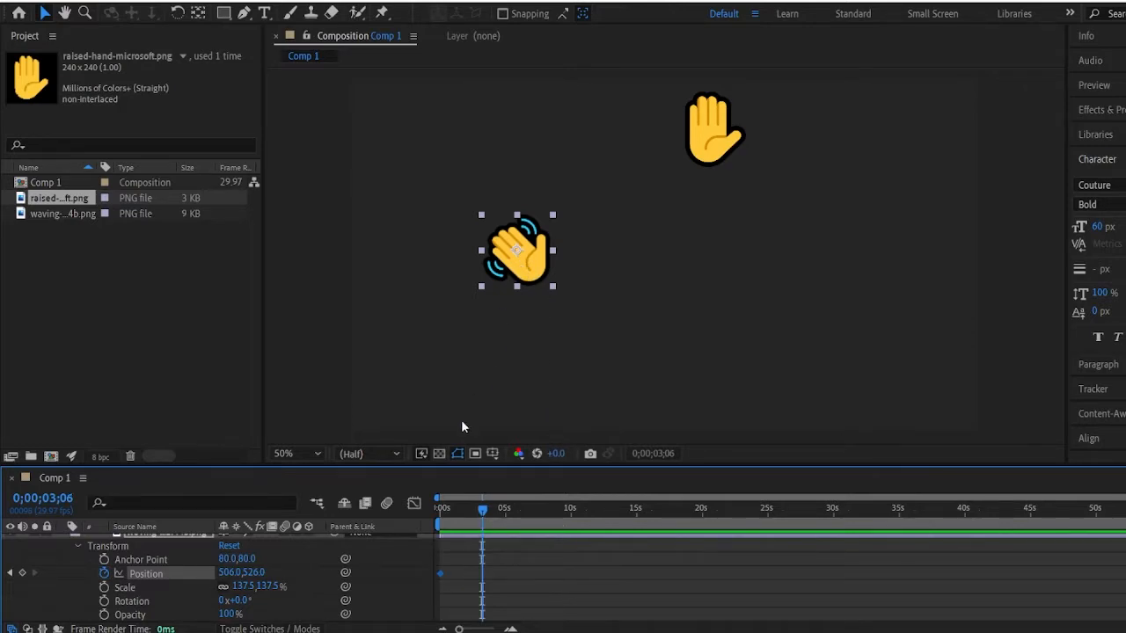
drag(525, 268, 691, 267)
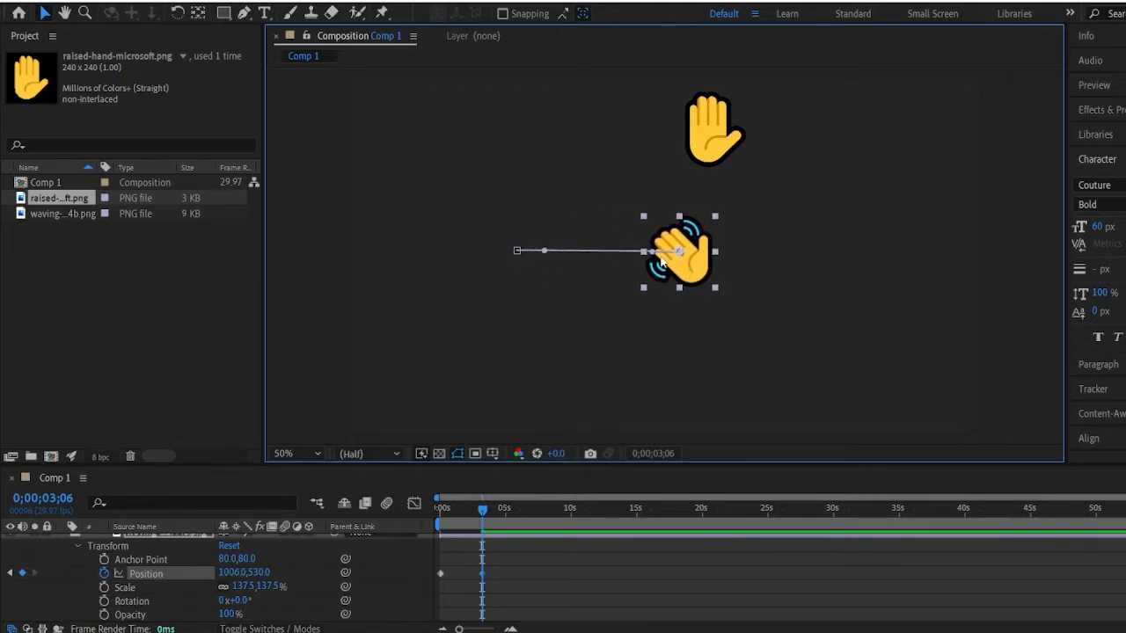
Move the start of the waving hand's motion path off the composition's left side to about -226, 524 and preview the animation.
drag(517, 252, 309, 252)
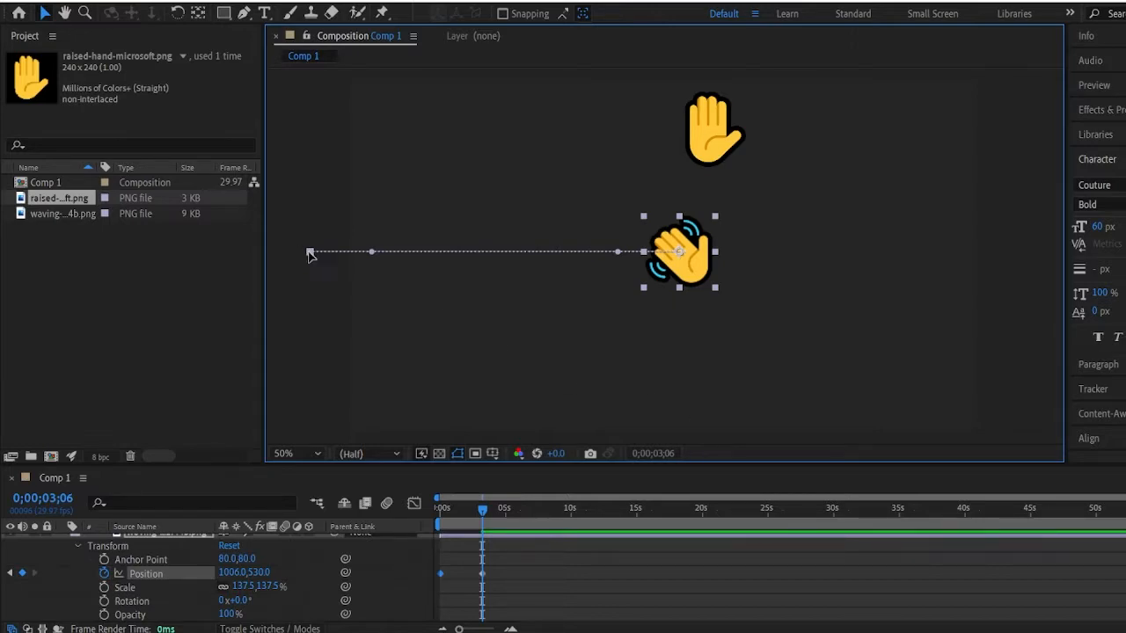
drag(309, 254, 279, 250)
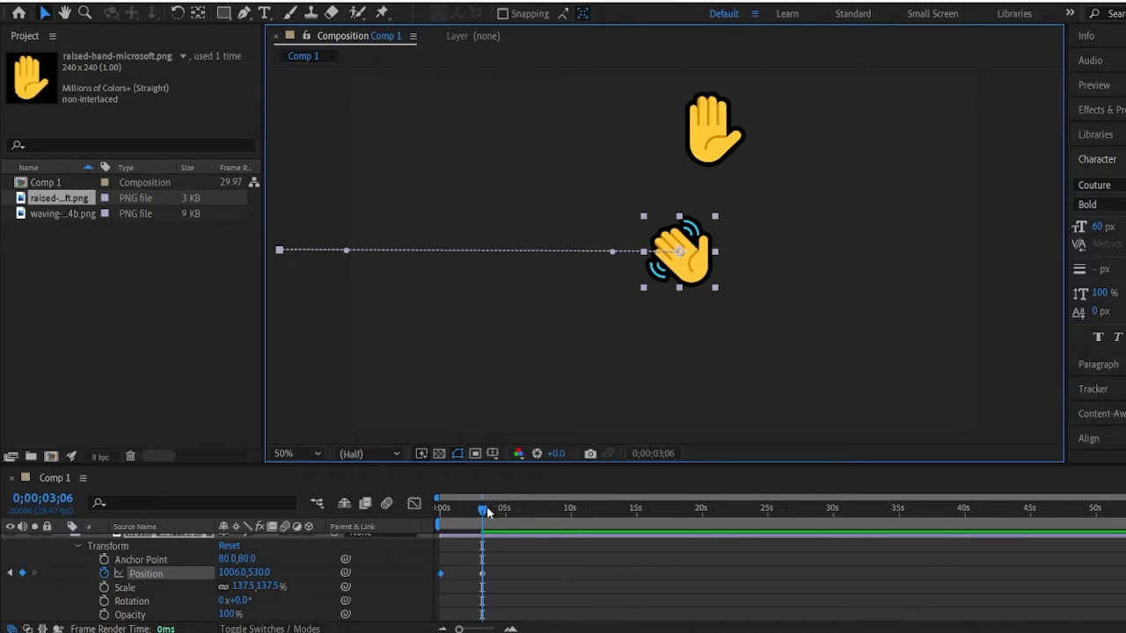
drag(486, 510, 430, 517)
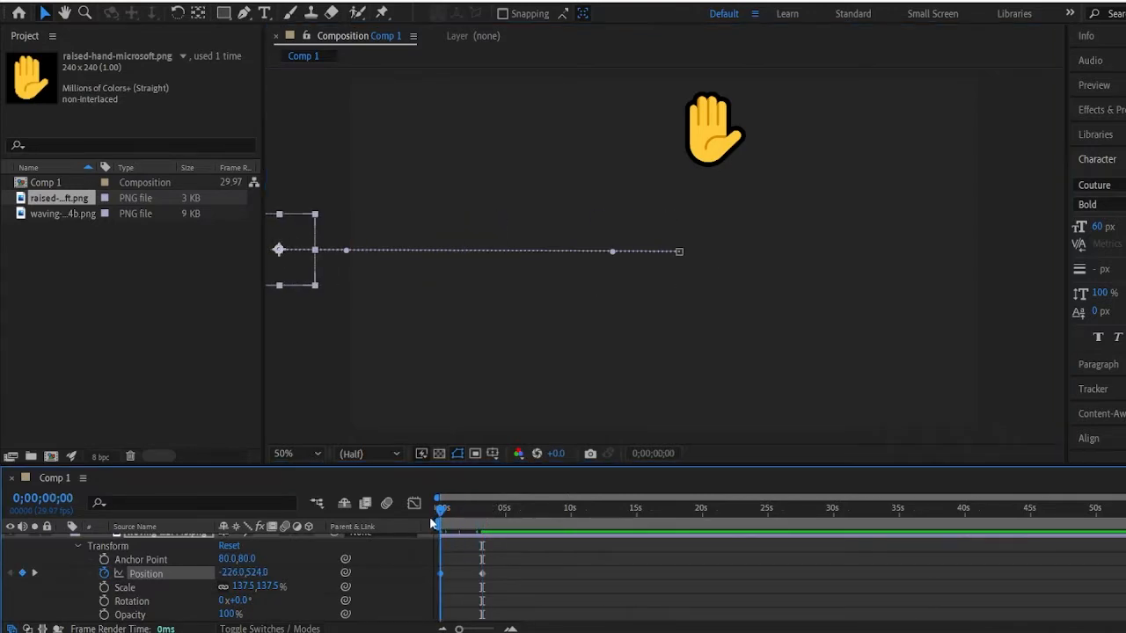
key(space)
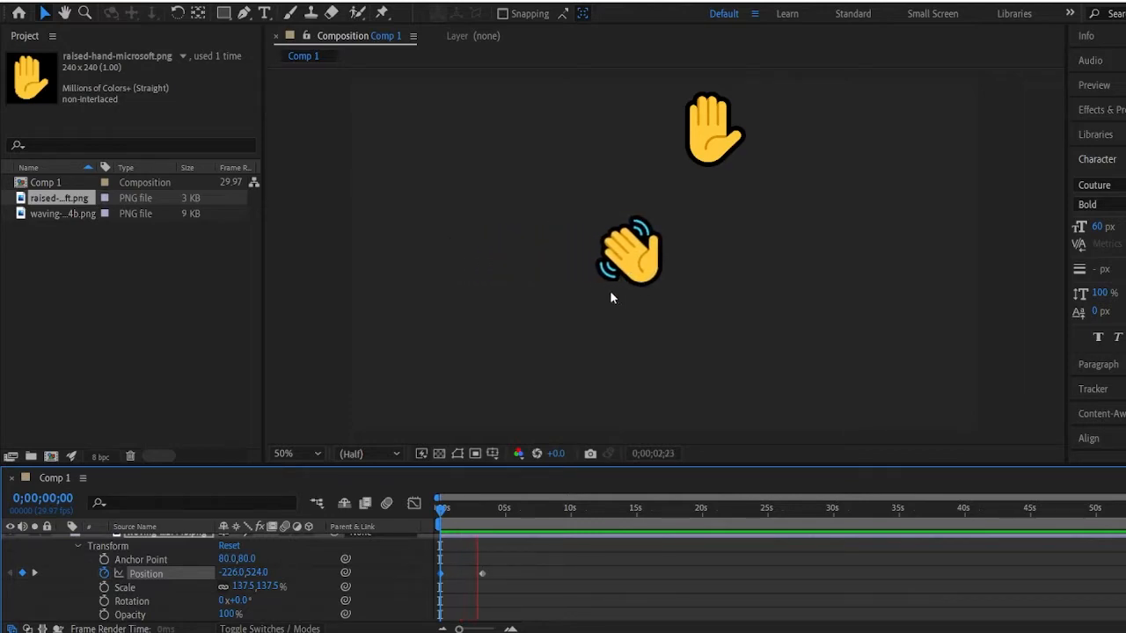
key(space)
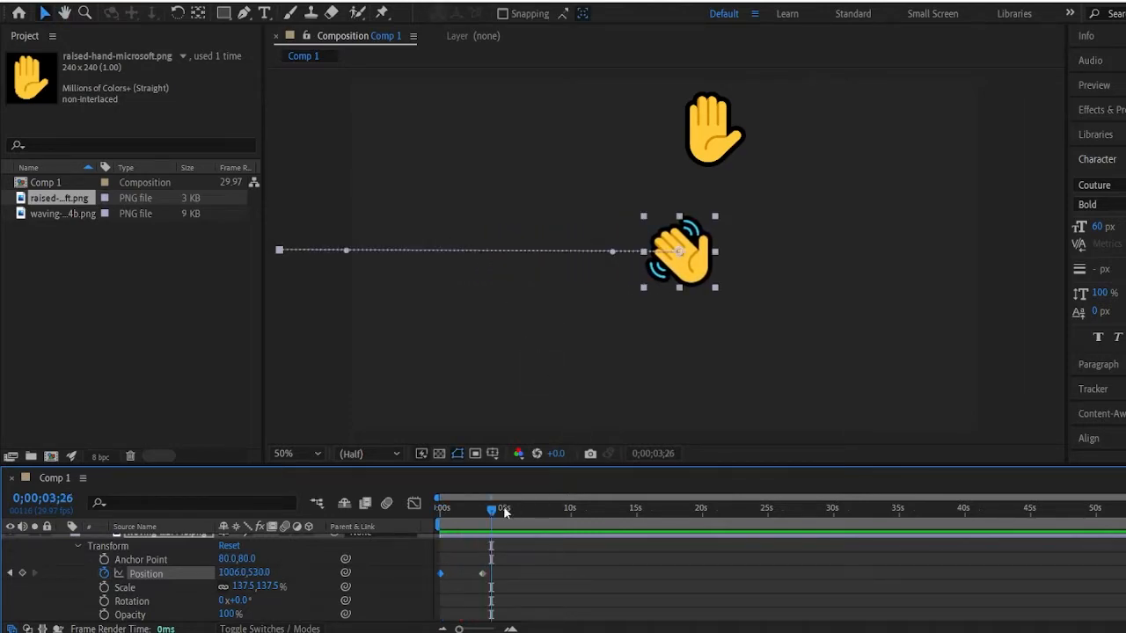
Place the raised hand beside the waving hand and speed up the slide by moving its end Position keyframe to about 1.5 seconds.
drag(704, 138, 781, 260)
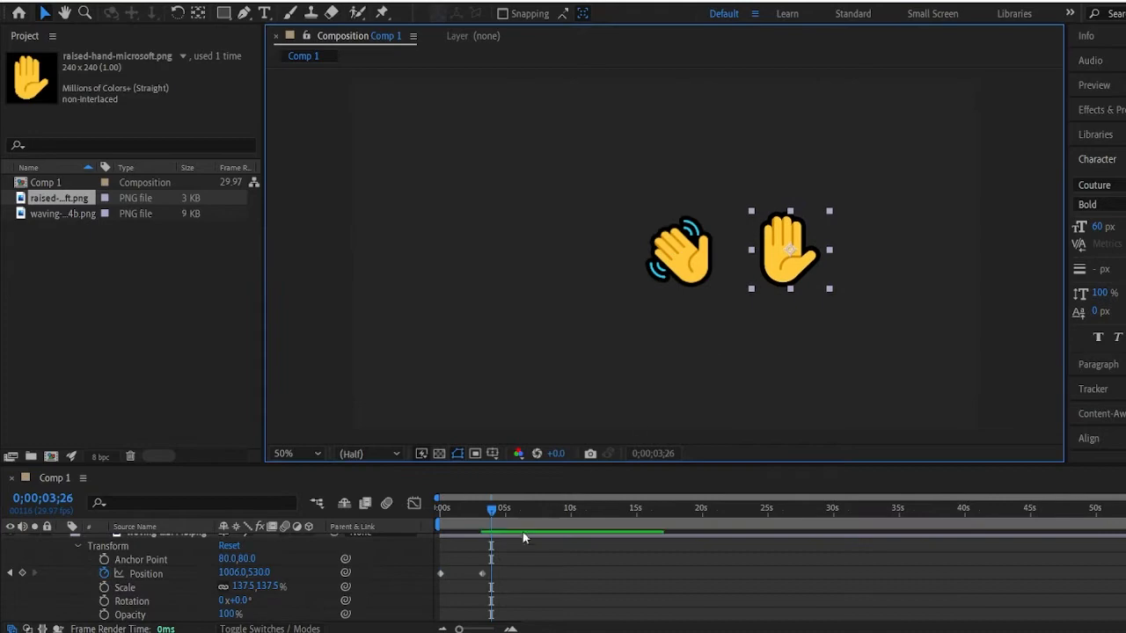
double_click(481, 575)
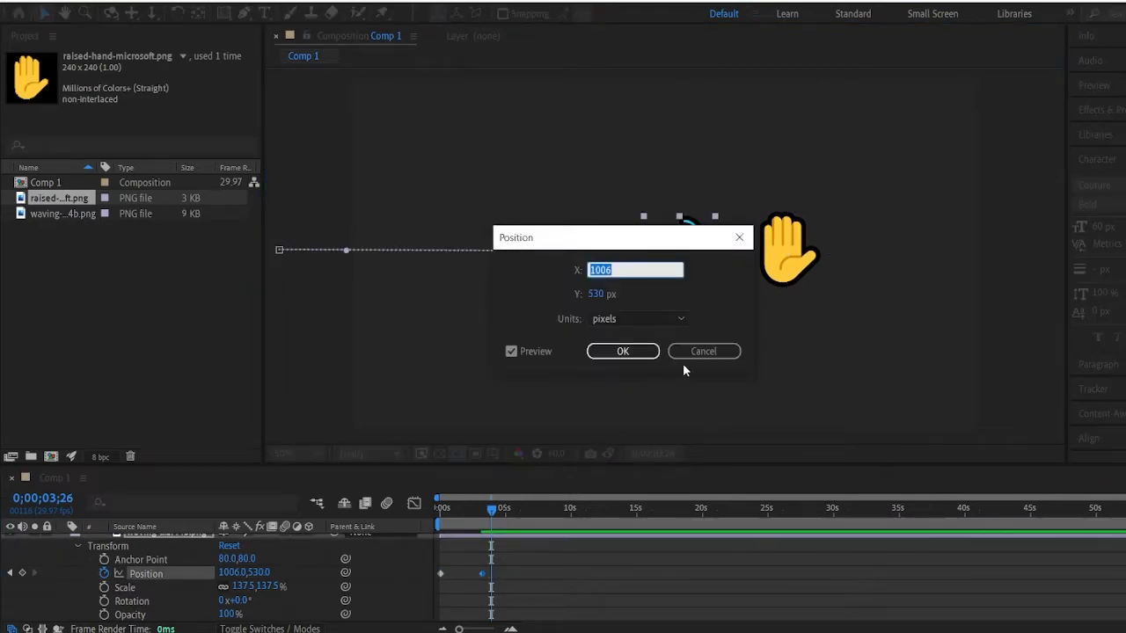
key(Return)
drag(481, 574, 459, 576)
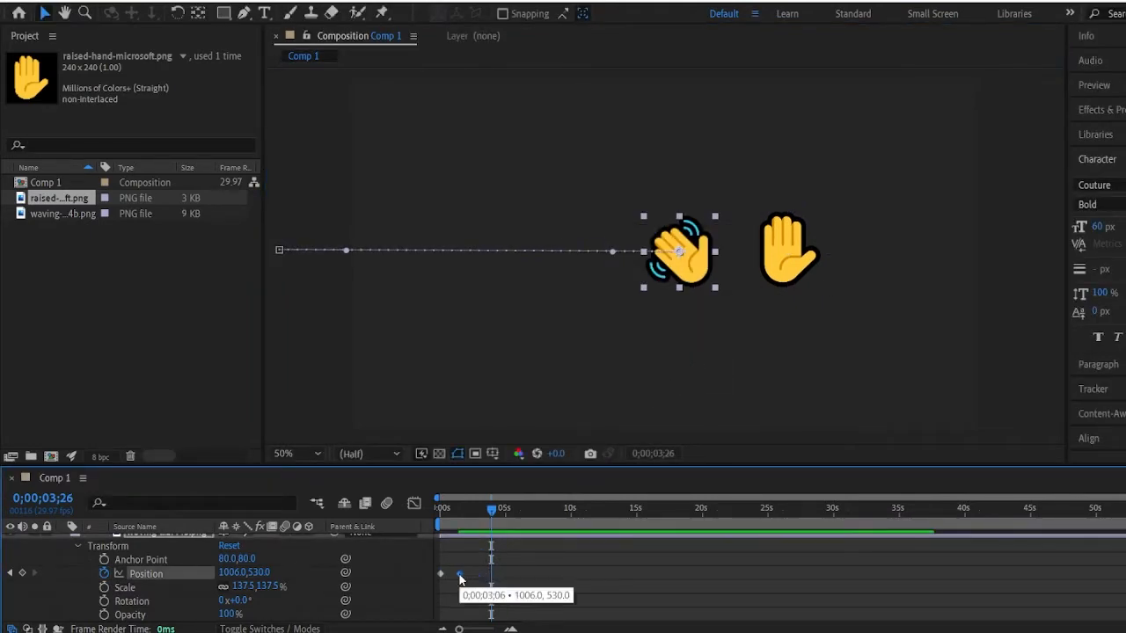
drag(466, 510, 440, 510)
click(458, 453)
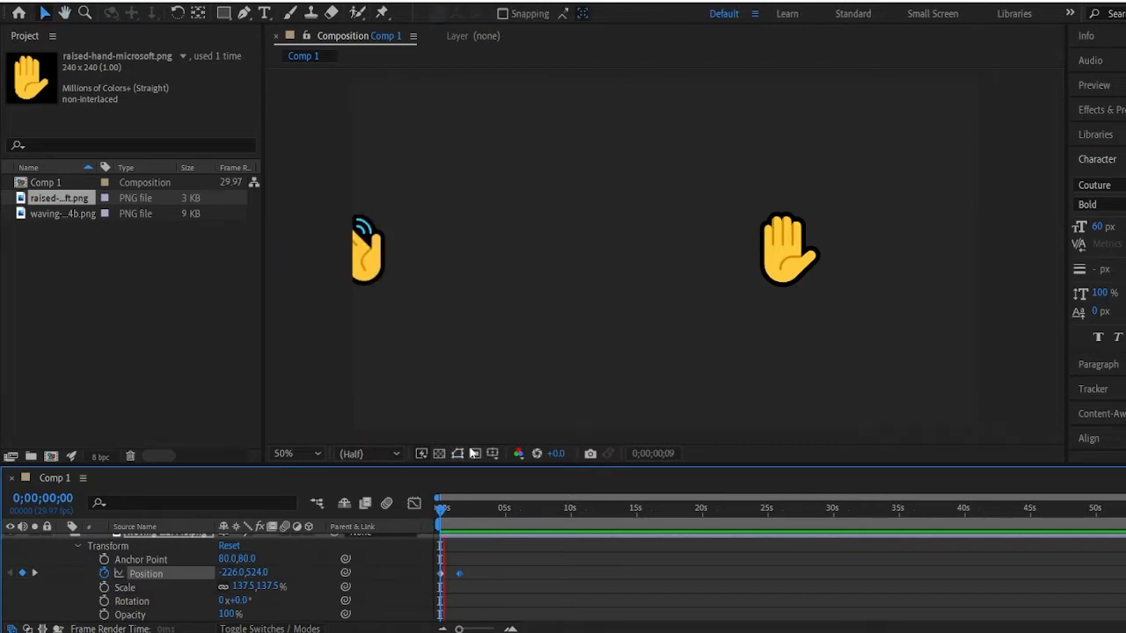
click(772, 278)
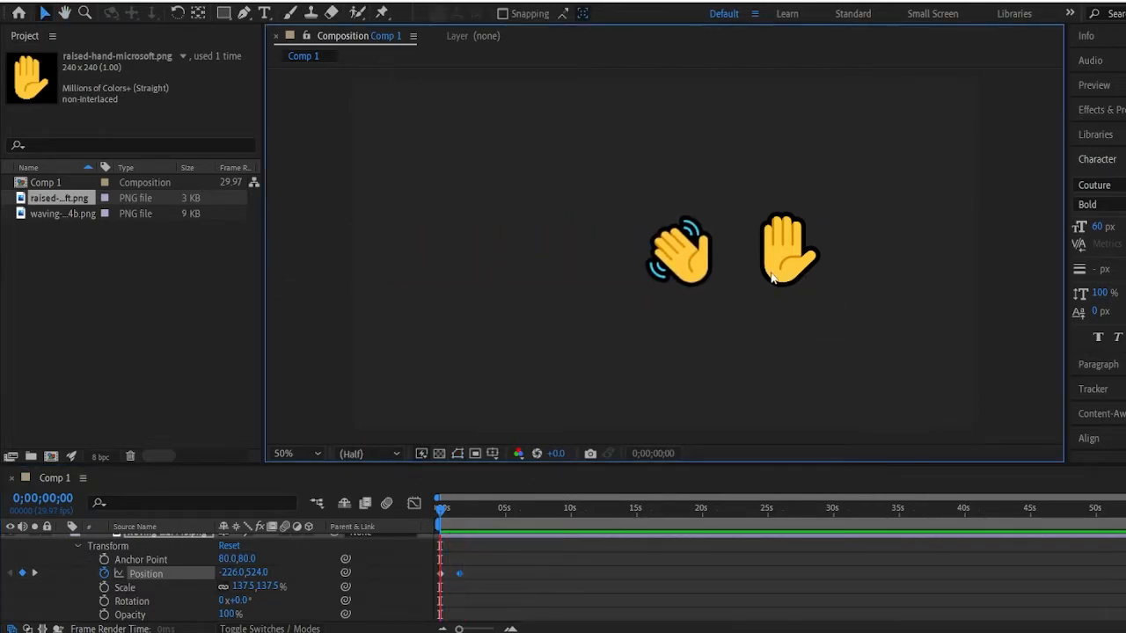
Shift the end point of the waving hand's motion path left to about 916, 530 and preview the slide.
drag(678, 253, 651, 254)
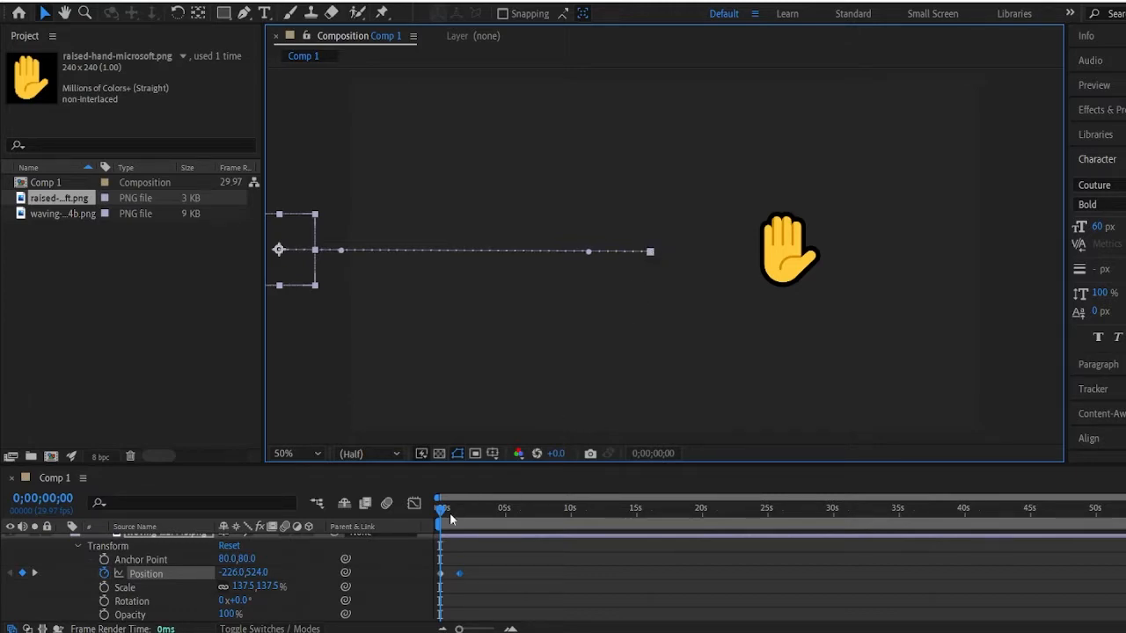
key(space)
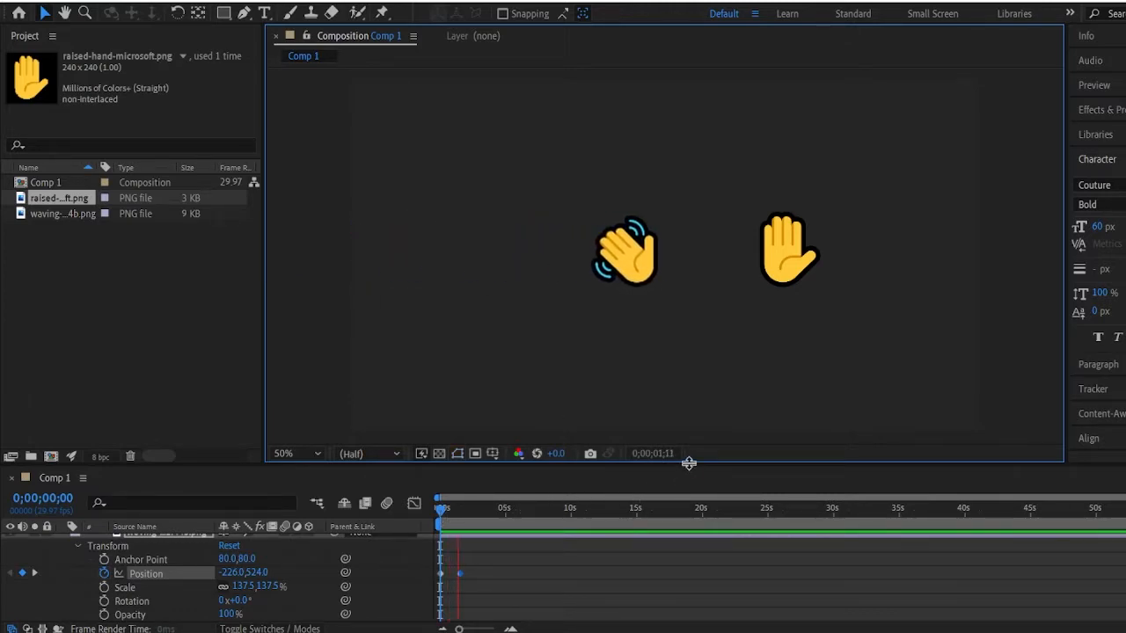
key(space)
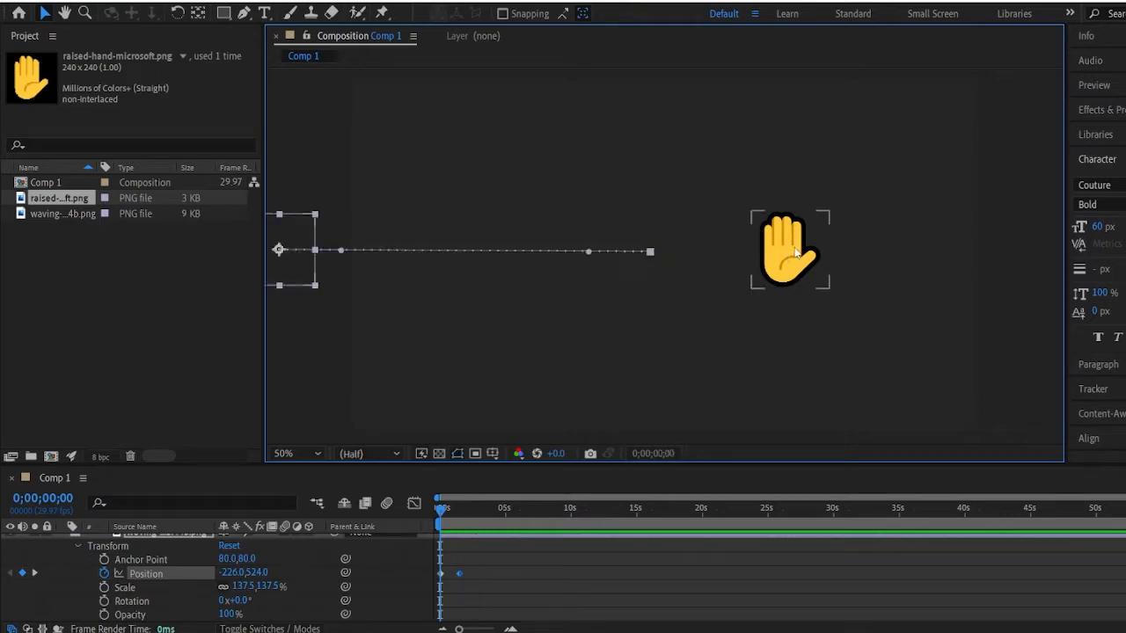
Move the raised hand off the composition's right side to about 2074, 548.
click(791, 249)
drag(807, 246, 1025, 258)
scroll(70, 565, up, 1)
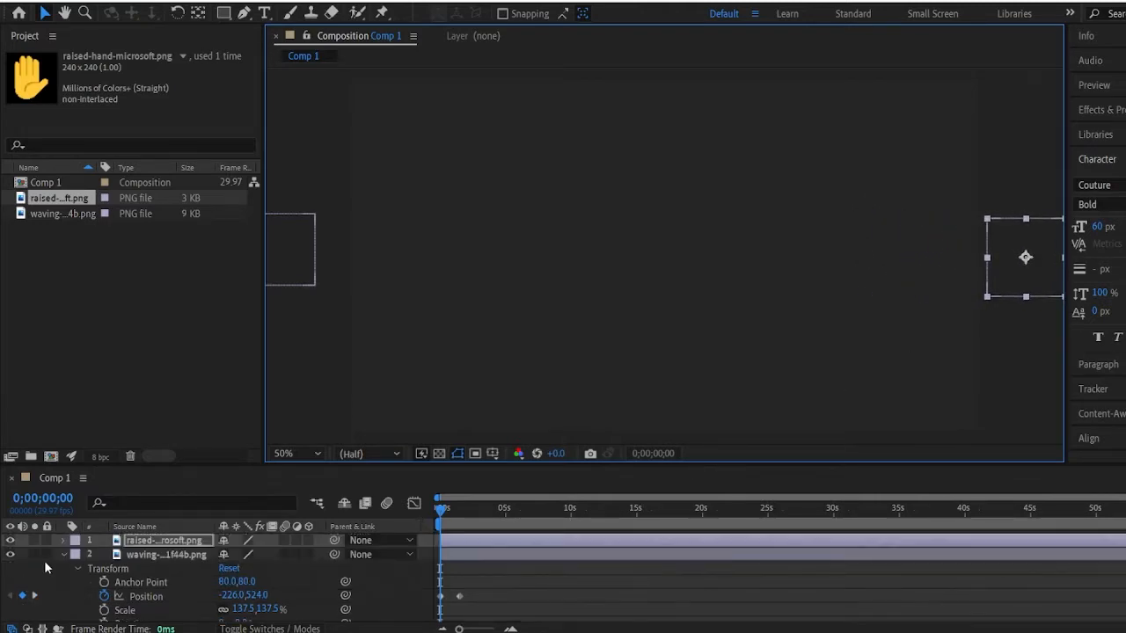
Add a first Position keyframe to the raised hand layer at 0;00;02;07, just after the waving hand's last keyframe.
click(62, 544)
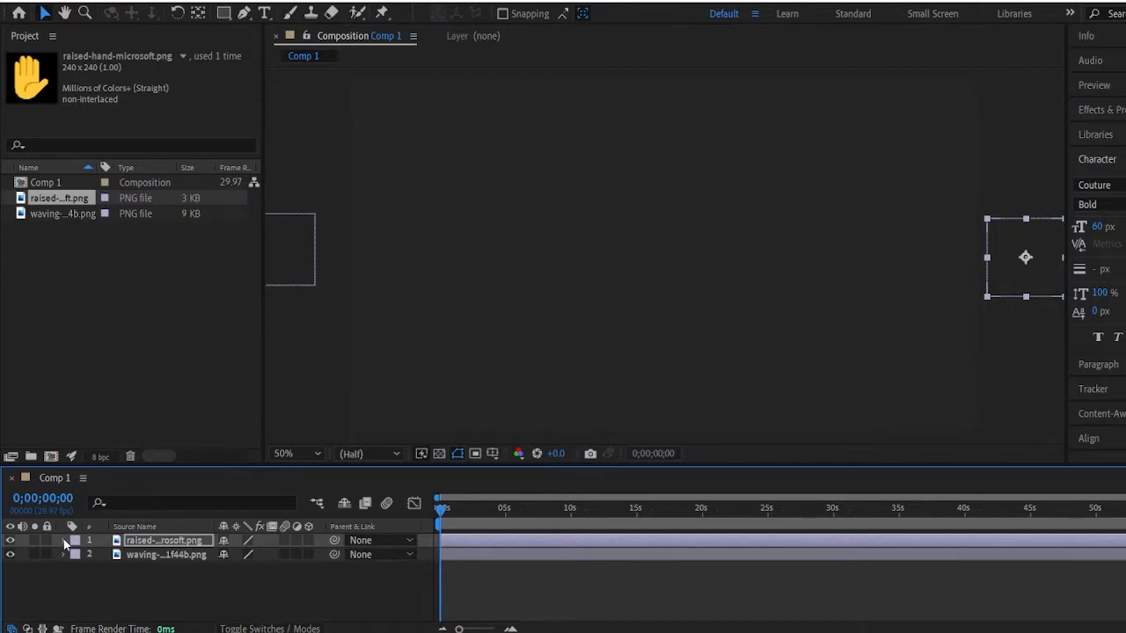
click(63, 542)
click(79, 556)
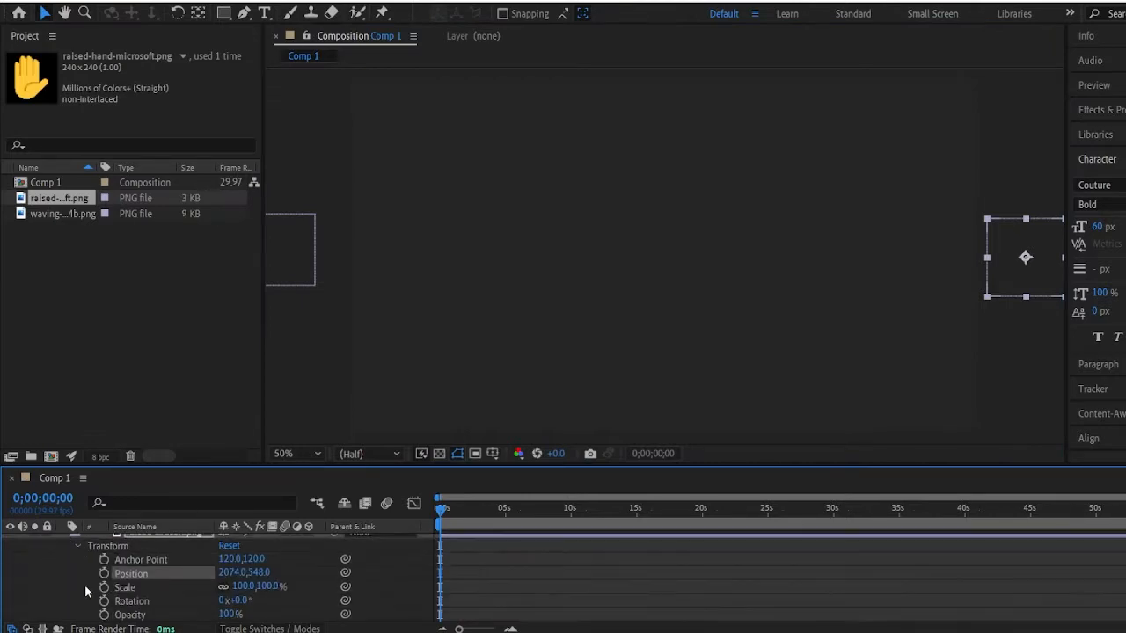
scroll(473, 577, down, 1)
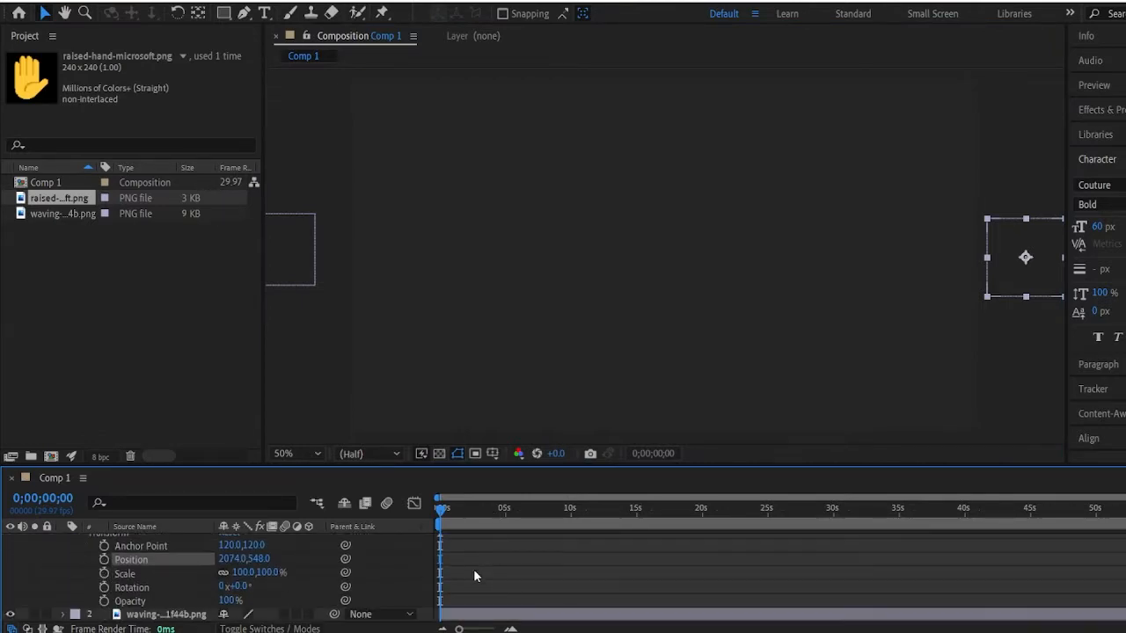
click(61, 614)
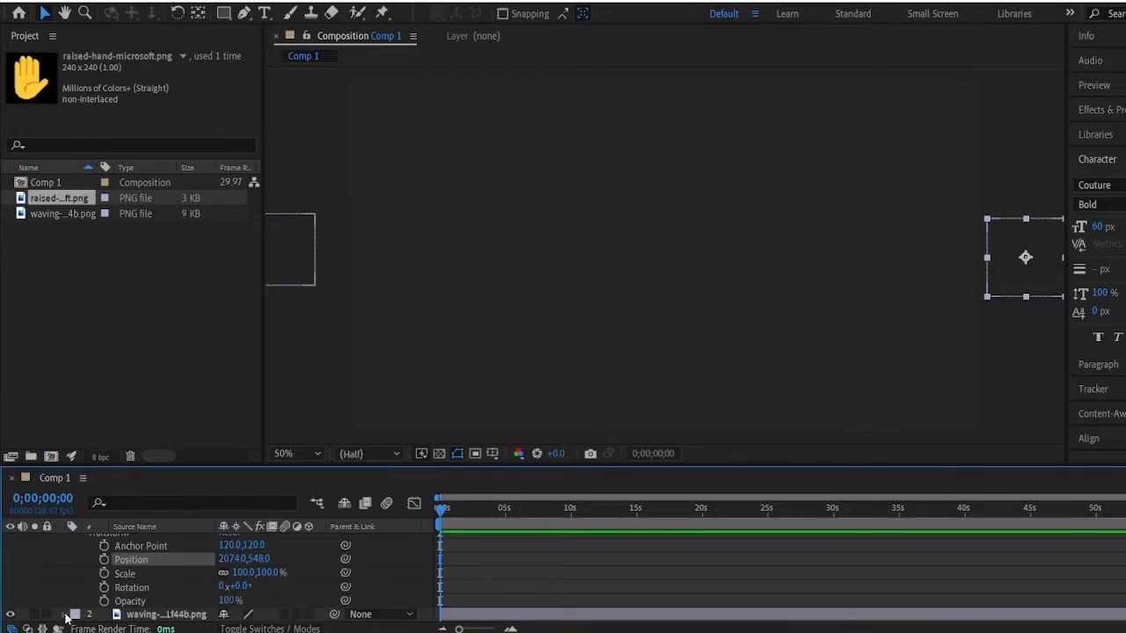
scroll(146, 620, down, 5)
drag(466, 510, 477, 510)
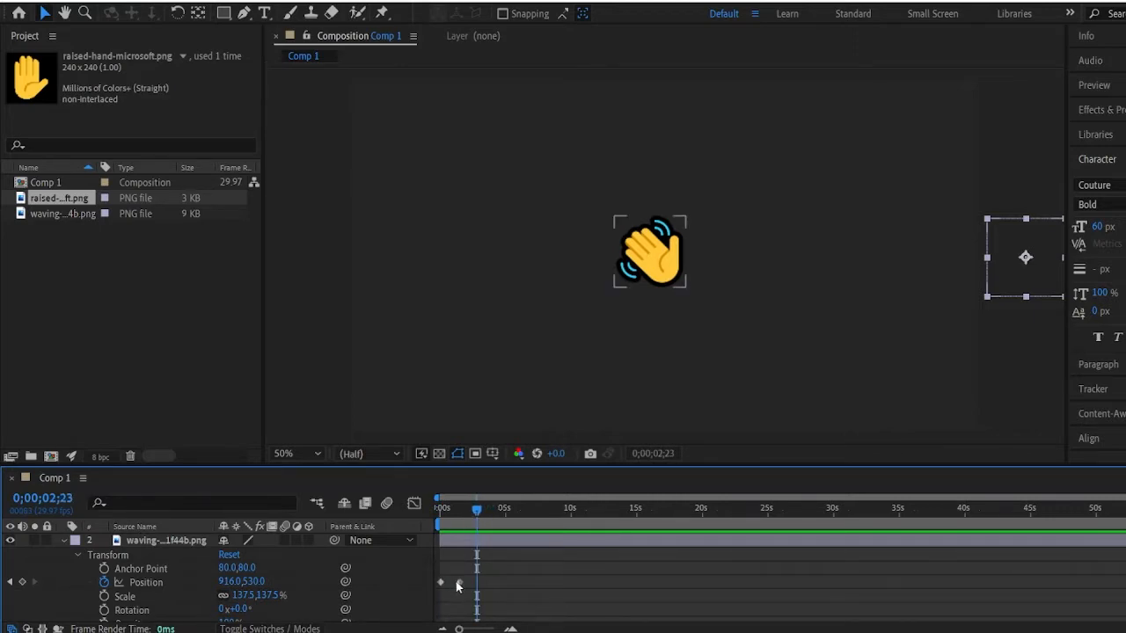
click(457, 584)
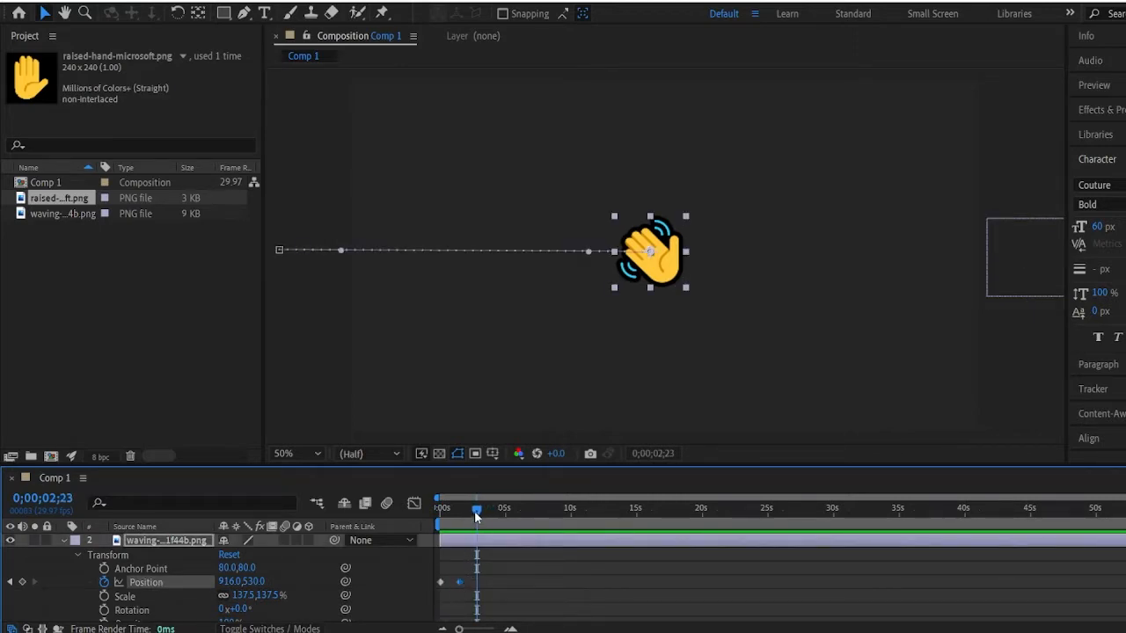
mouse_move(475, 511)
mouse_down()
mouse_move(460, 511)
mouse_move(468, 517)
mouse_up()
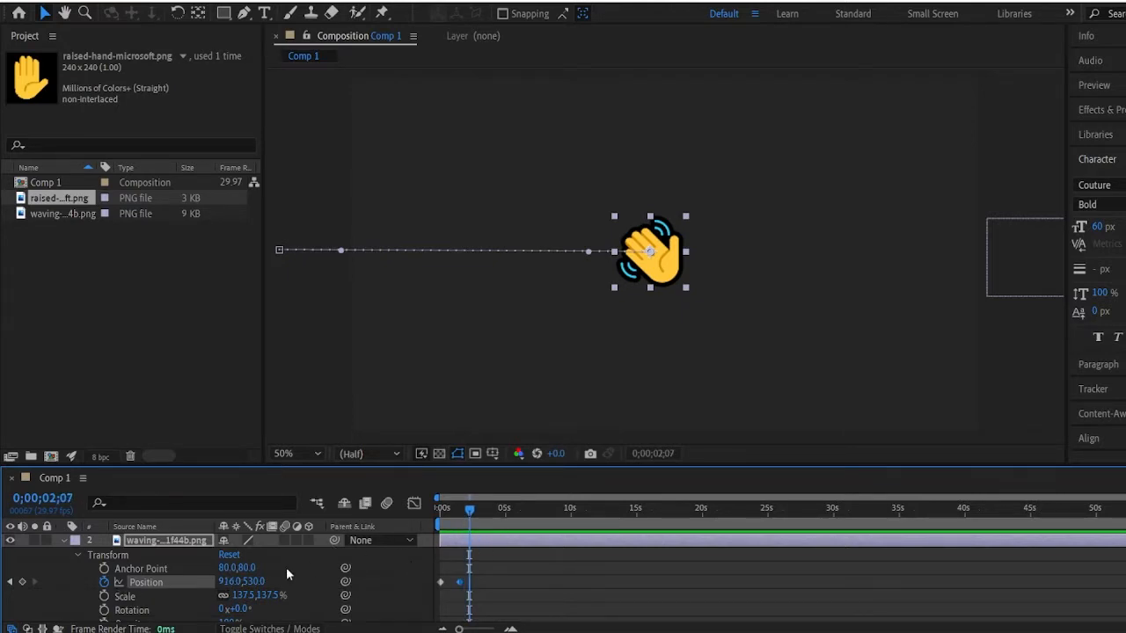
scroll(205, 588, up, 3)
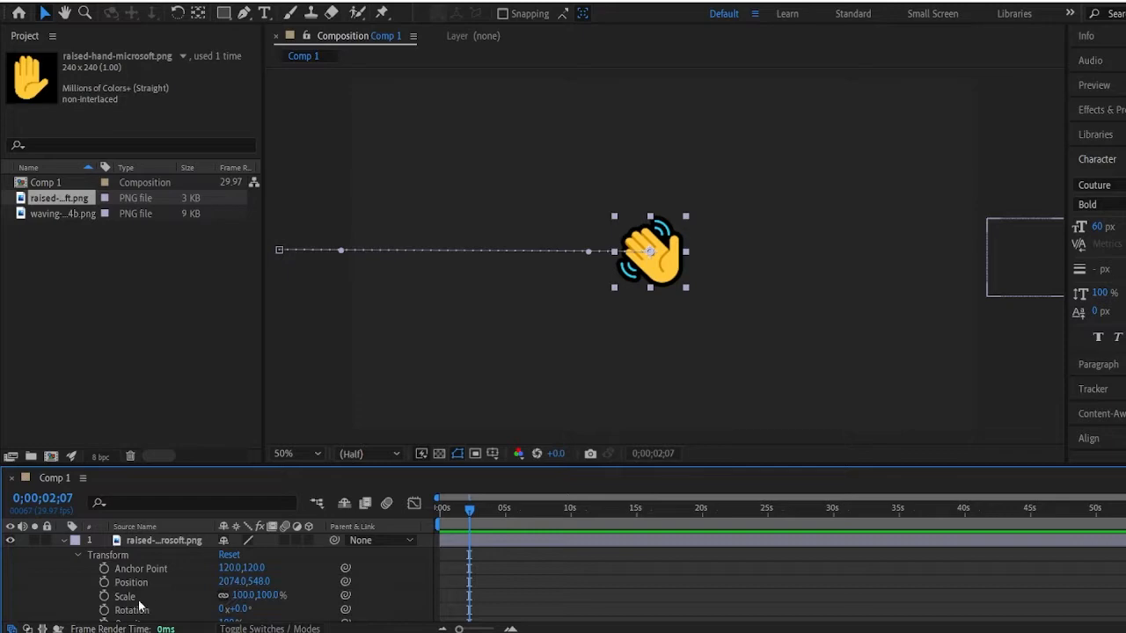
click(103, 582)
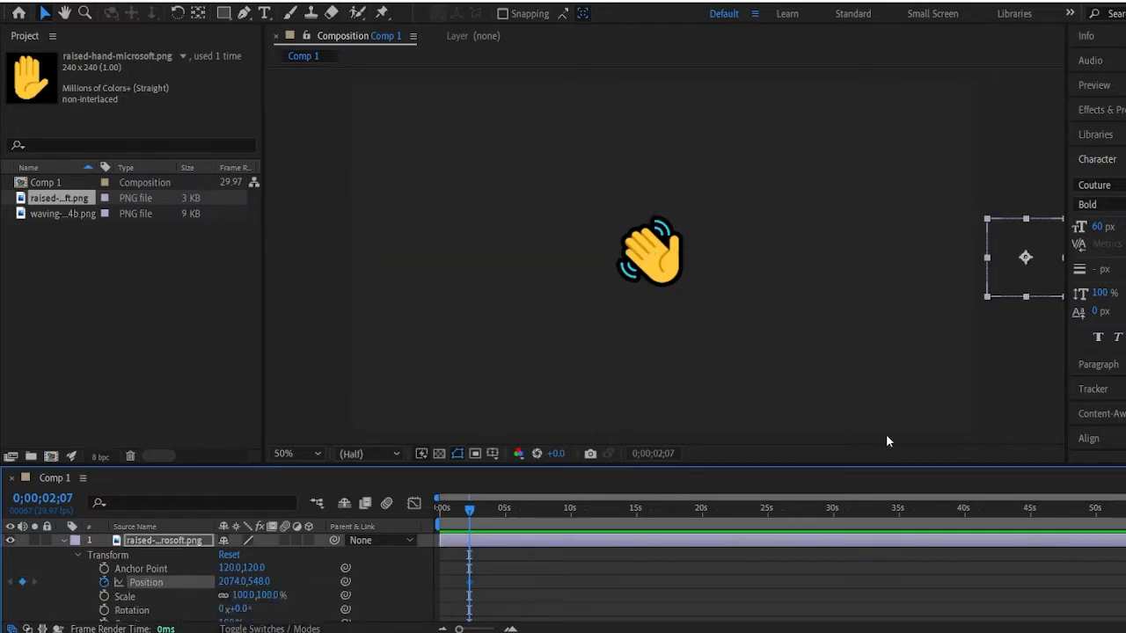
Add a second Position keyframe at 0;00;04;23 that slides the raised hand in to 1156, 548, and preview the motion.
drag(470, 517, 506, 513)
drag(230, 582, 3, 587)
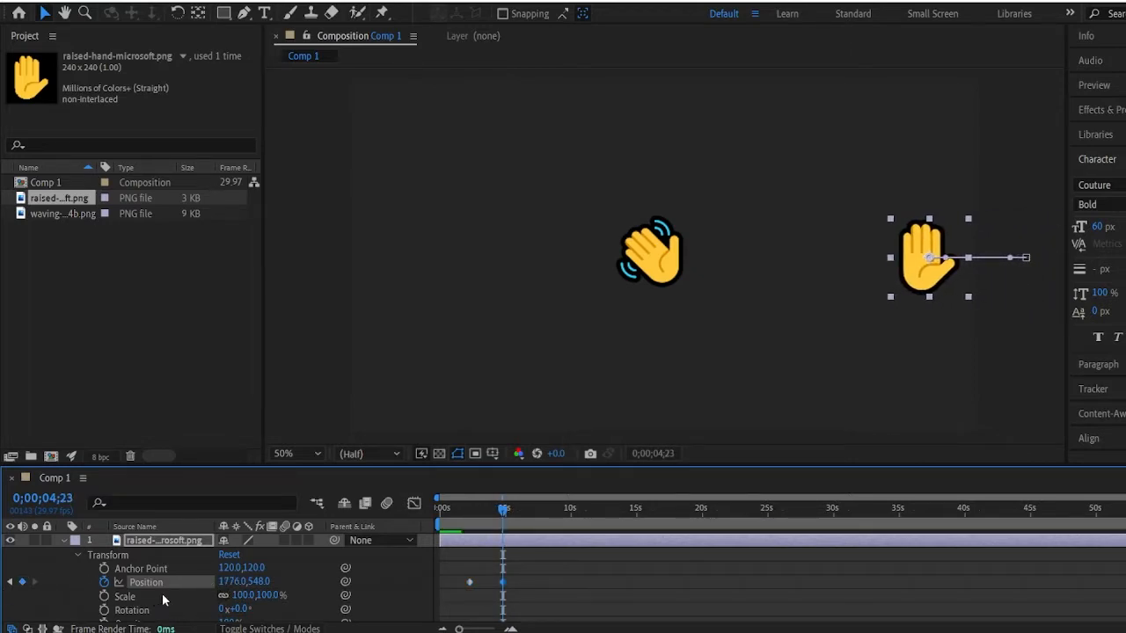
drag(236, 581, 201, 582)
key(space)
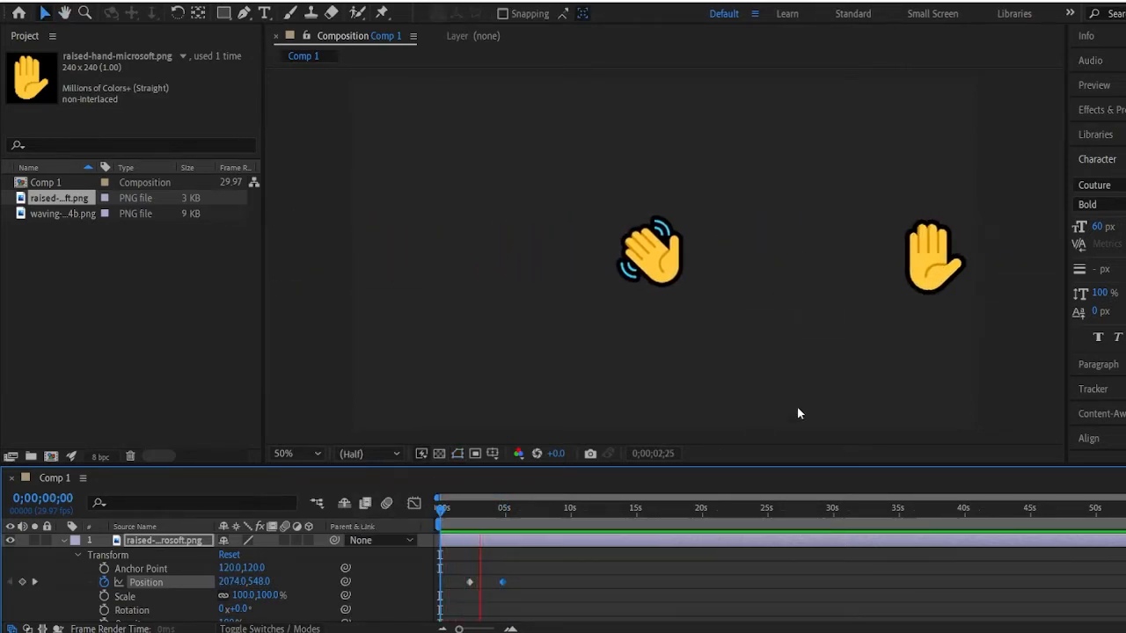
Speed up the raised hand's slide by moving its end Position keyframe to about 3.5 seconds, and preview it.
drag(500, 583, 487, 582)
key(space)
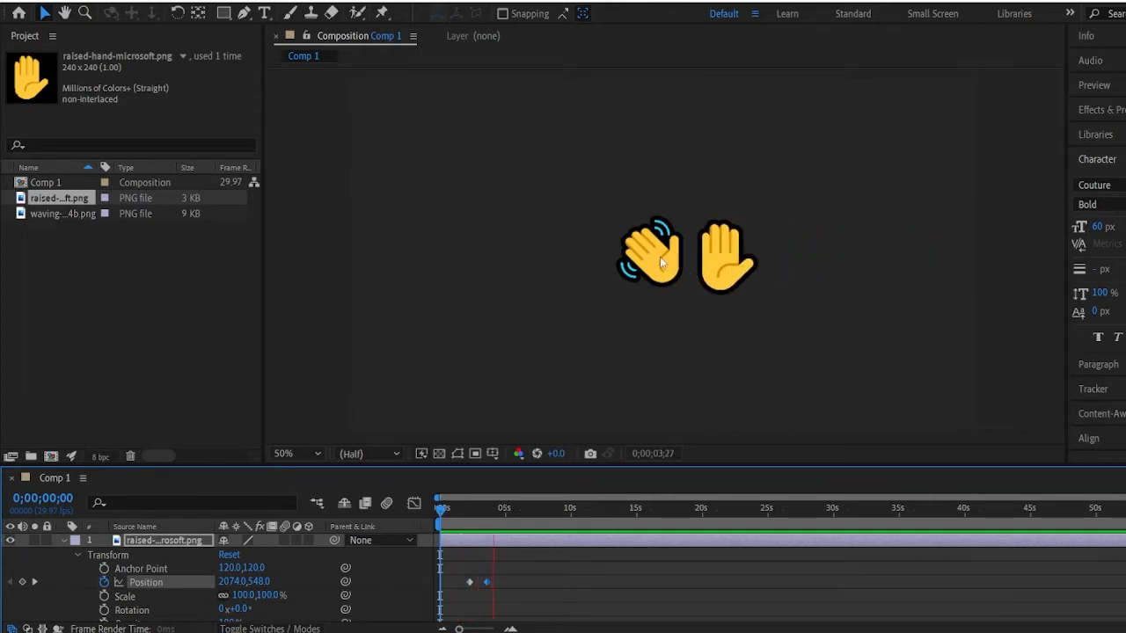
key(space)
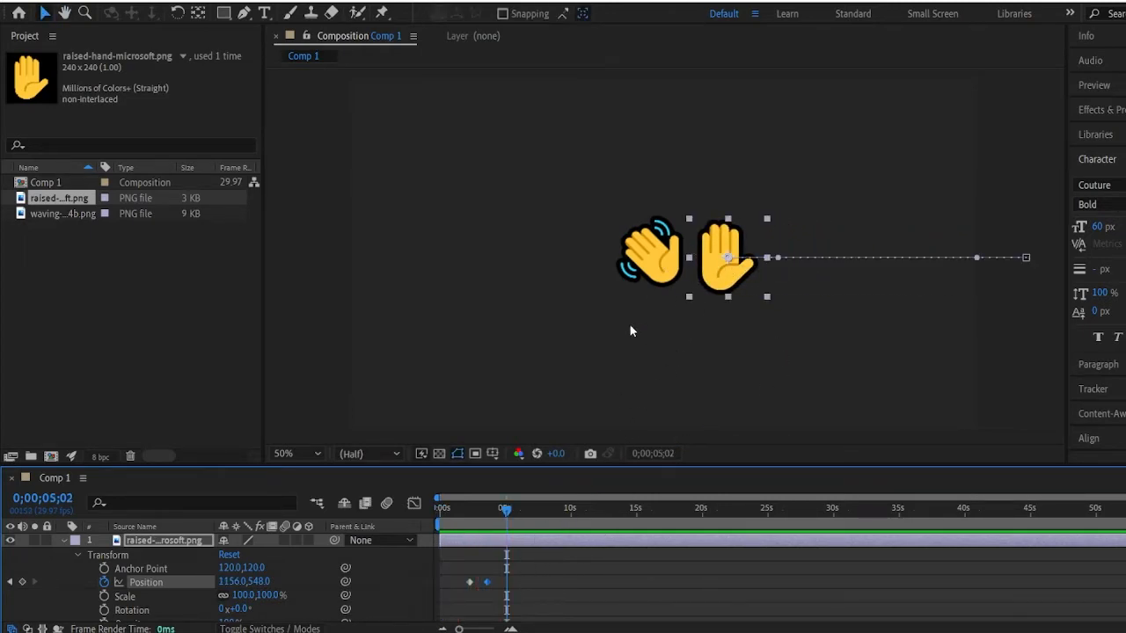
Check the Position keyframes of both hand layers and return the current time to the start of the composition.
drag(507, 518, 440, 518)
scroll(420, 596, down, 2)
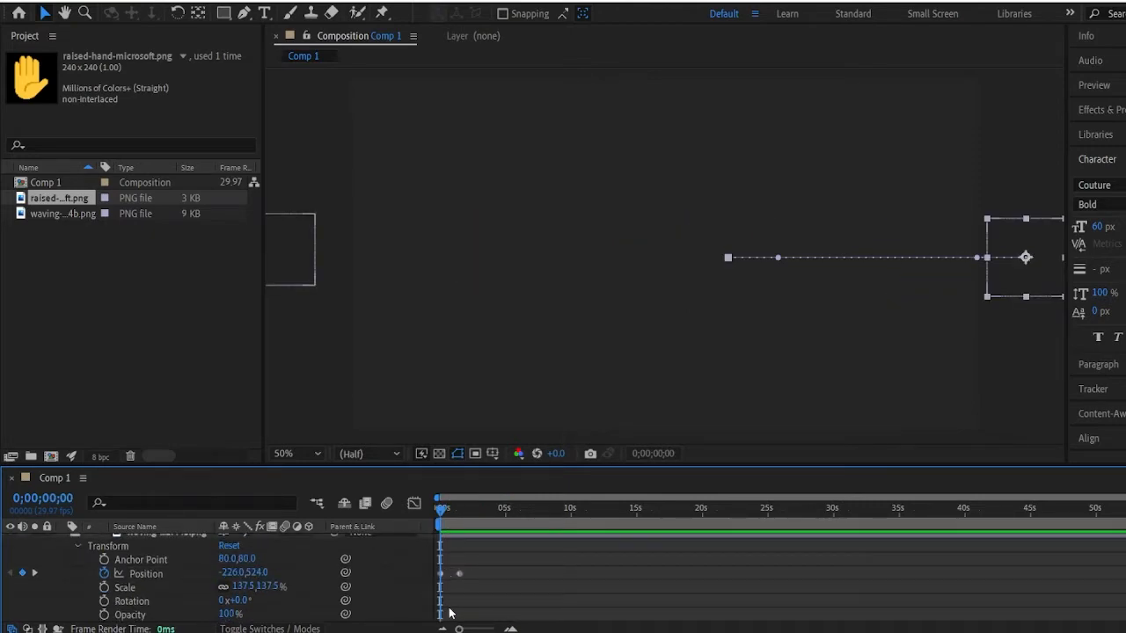
scroll(448, 613, up, 3)
drag(463, 508, 443, 509)
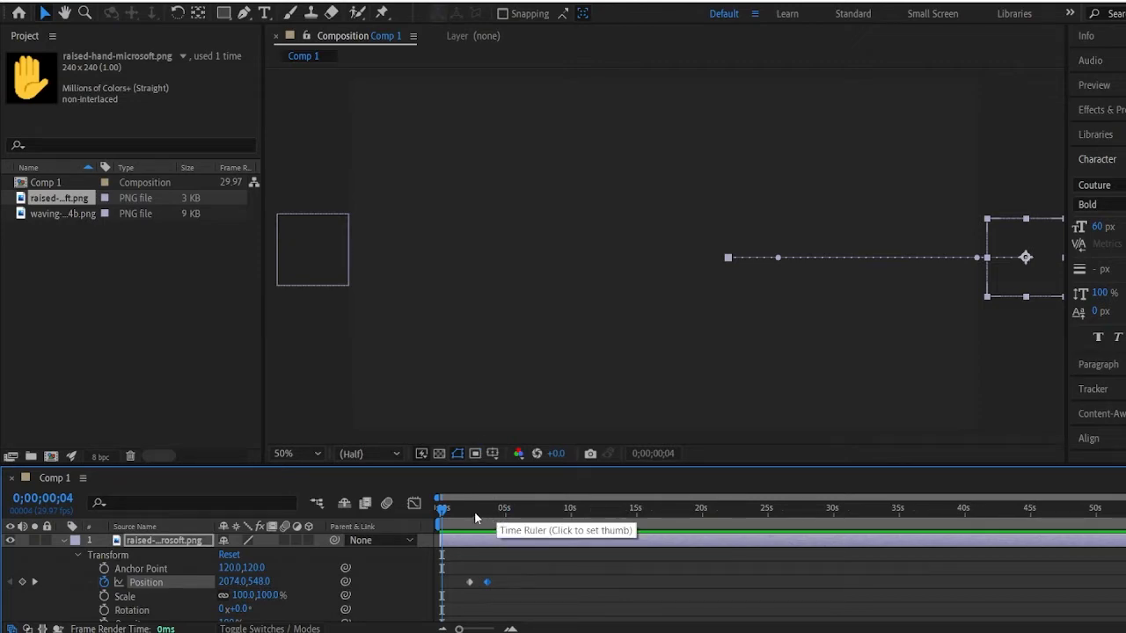
mouse_move(442, 509)
mouse_down()
mouse_move(520, 504)
mouse_move(441, 507)
mouse_up()
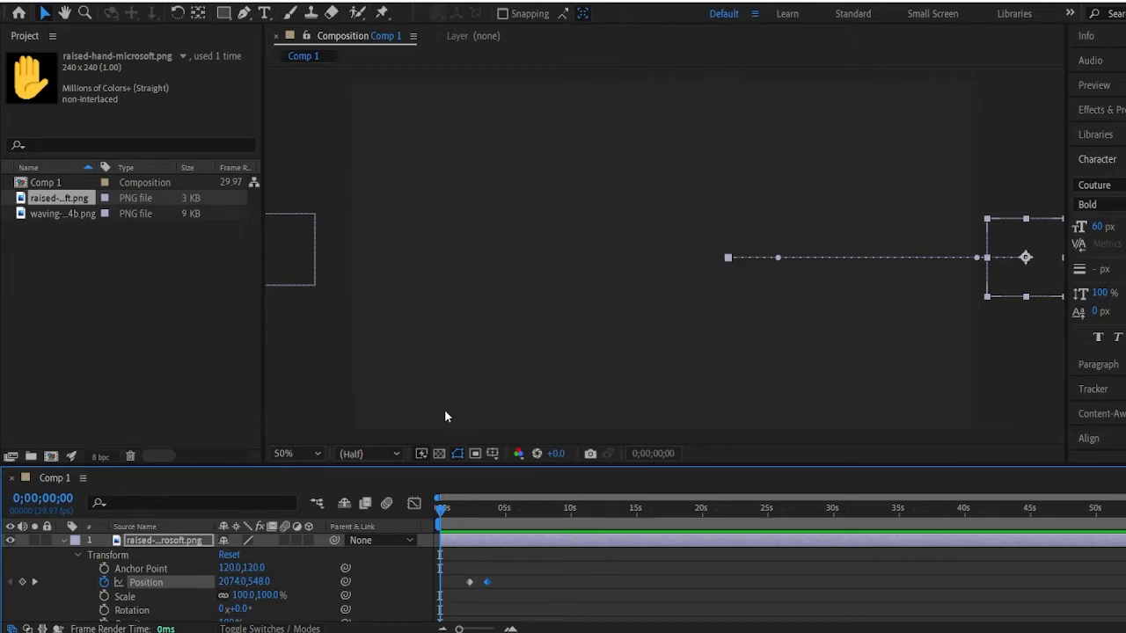
Switch to File Explorer, examine the ScriptUI Panels folder path and its EZInertia.jsx file, and return to After Effects.
mouse_move(492, 632)
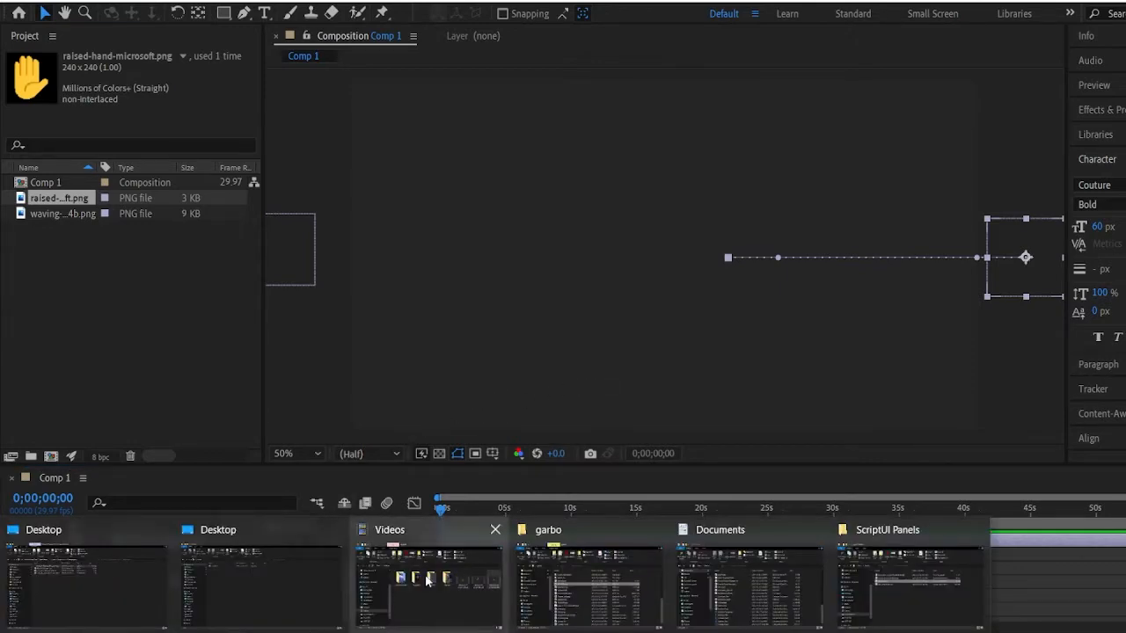
click(916, 605)
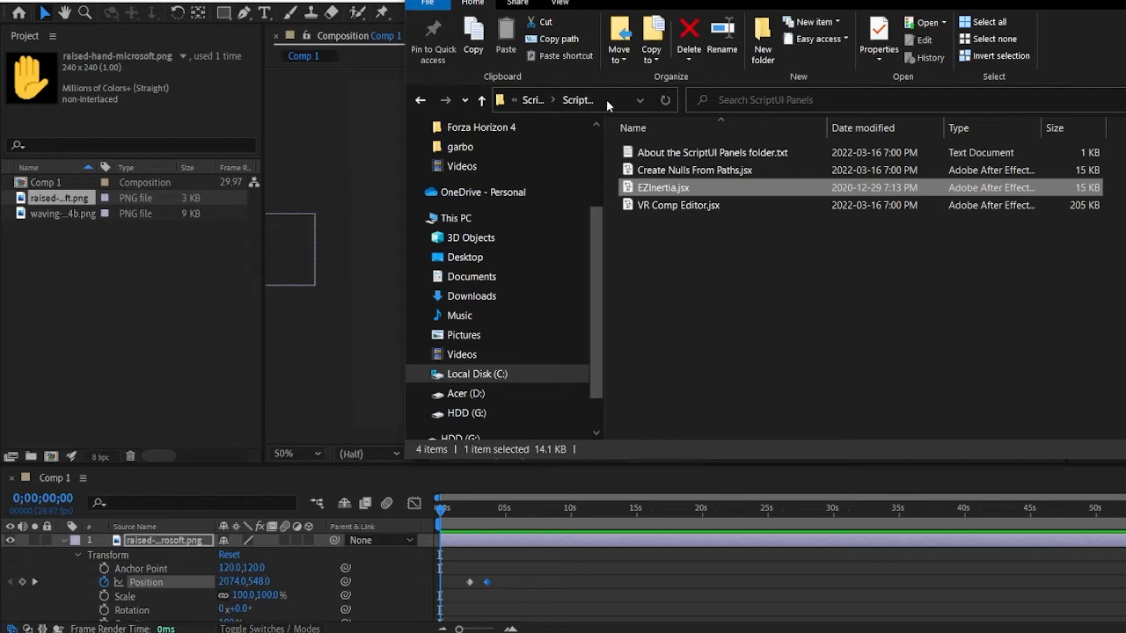
click(616, 100)
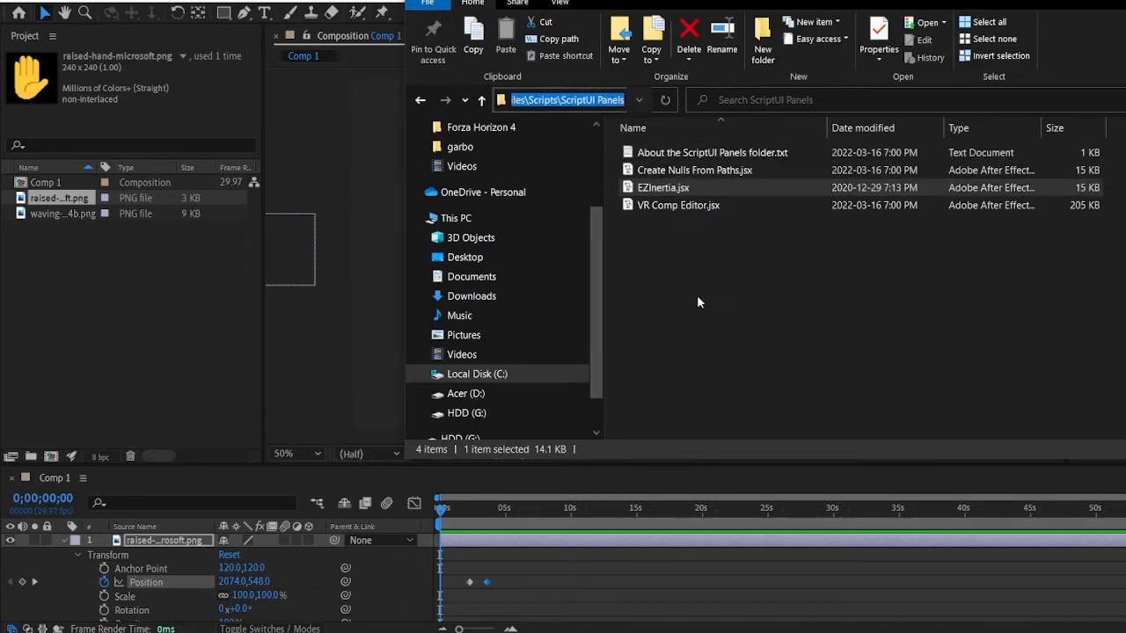
key(Escape)
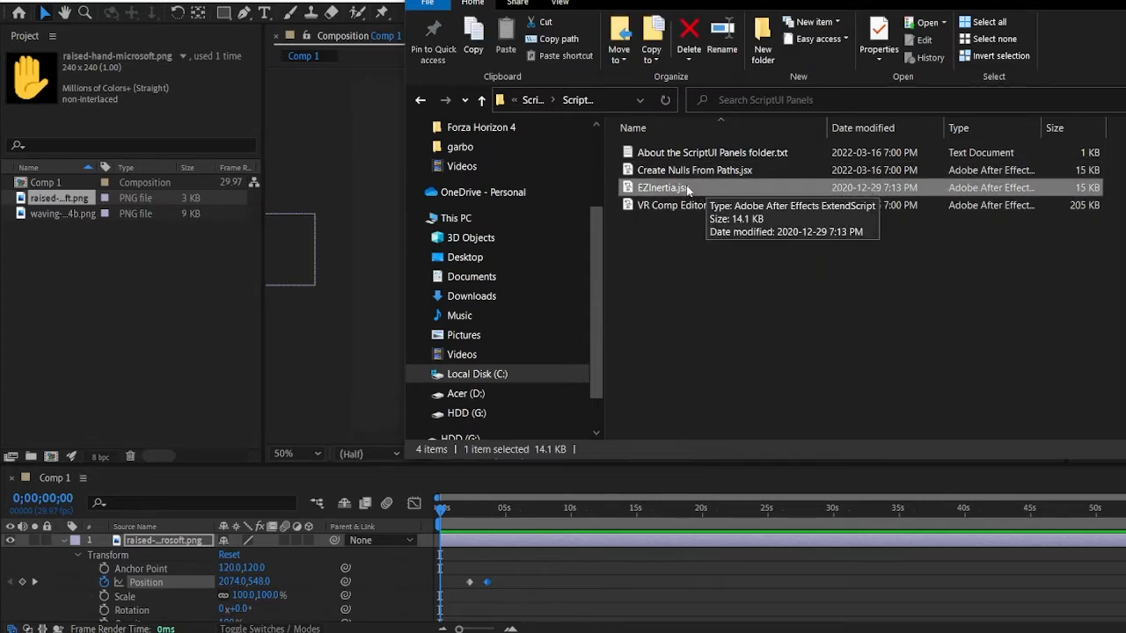
click(702, 217)
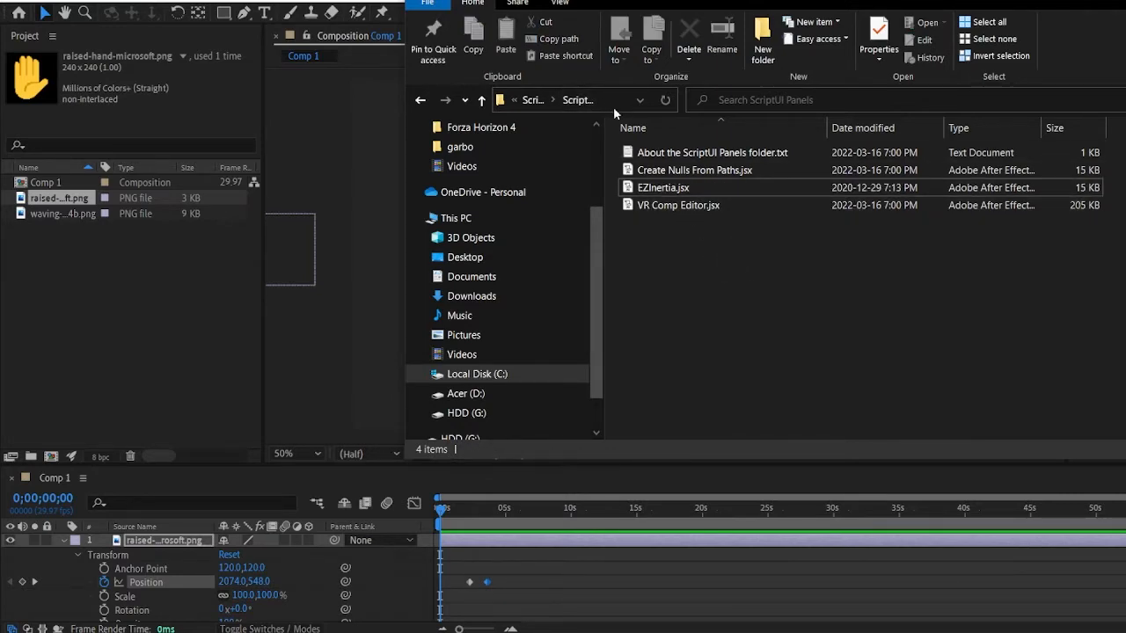
click(613, 102)
click(651, 242)
click(703, 187)
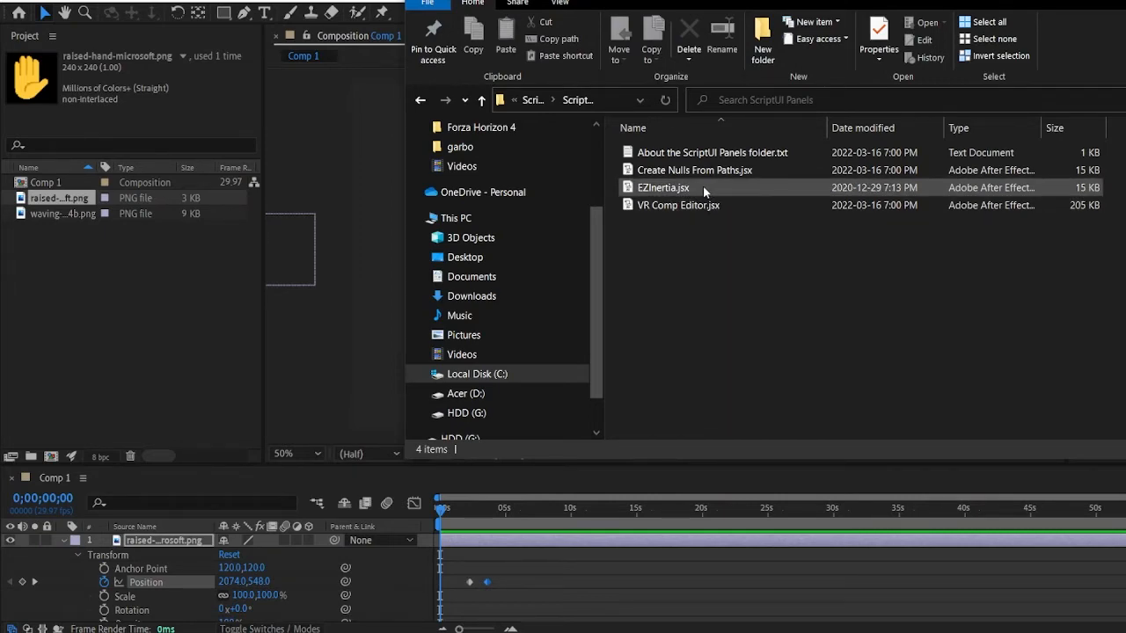
click(362, 176)
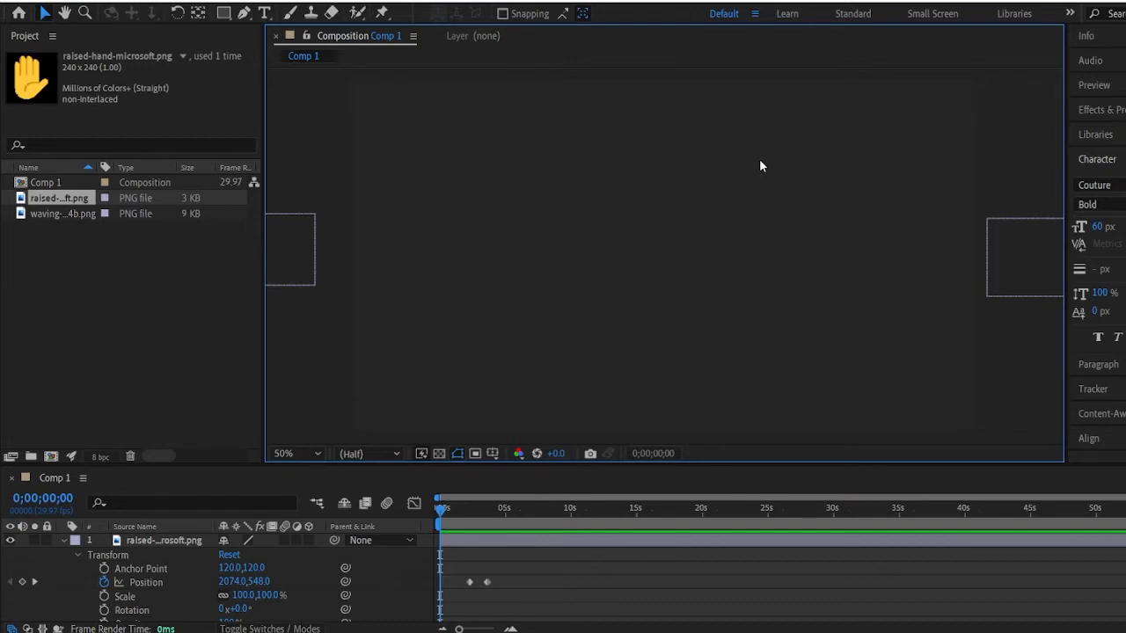
Open the EZInertia.jsx script panel, move it out of the way and select the waving hand layer.
click(296, 5)
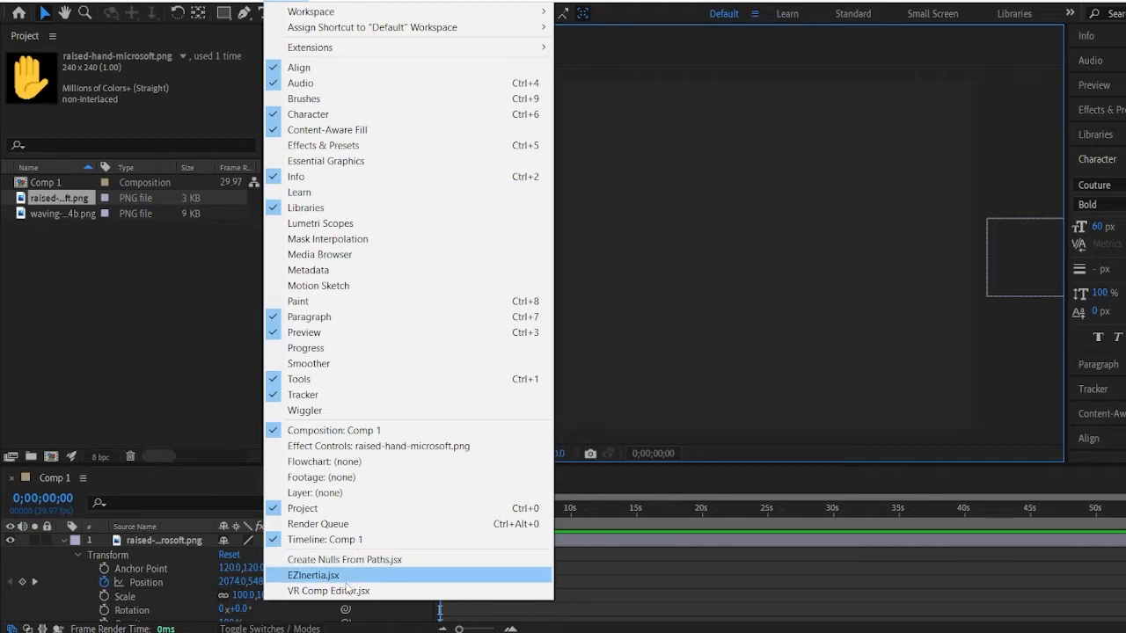
click(337, 582)
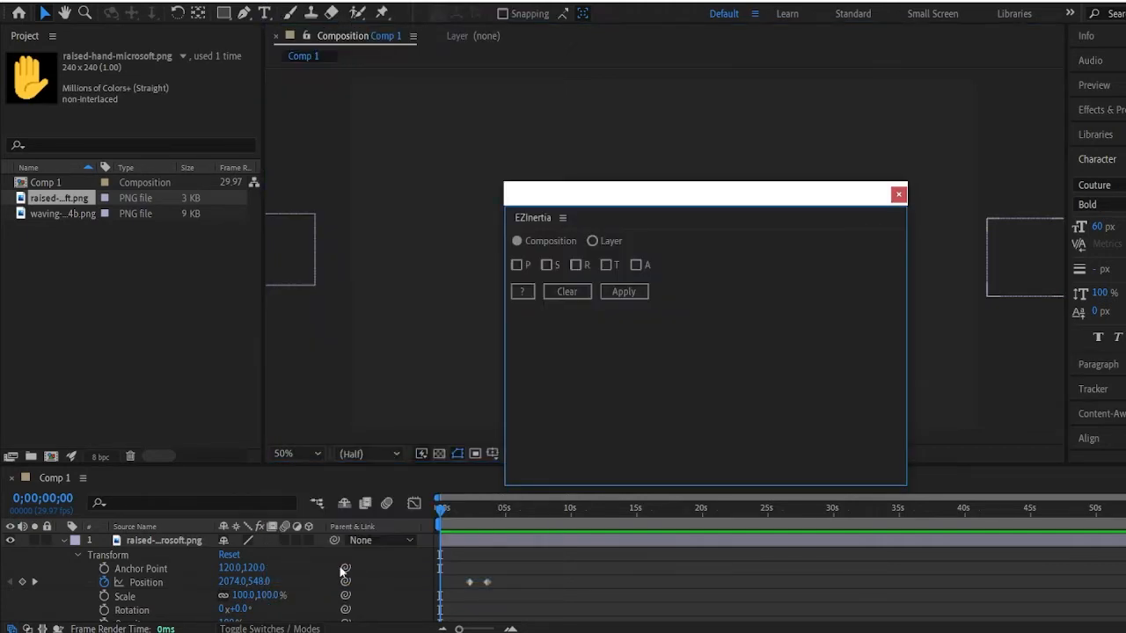
drag(850, 202, 1125, 110)
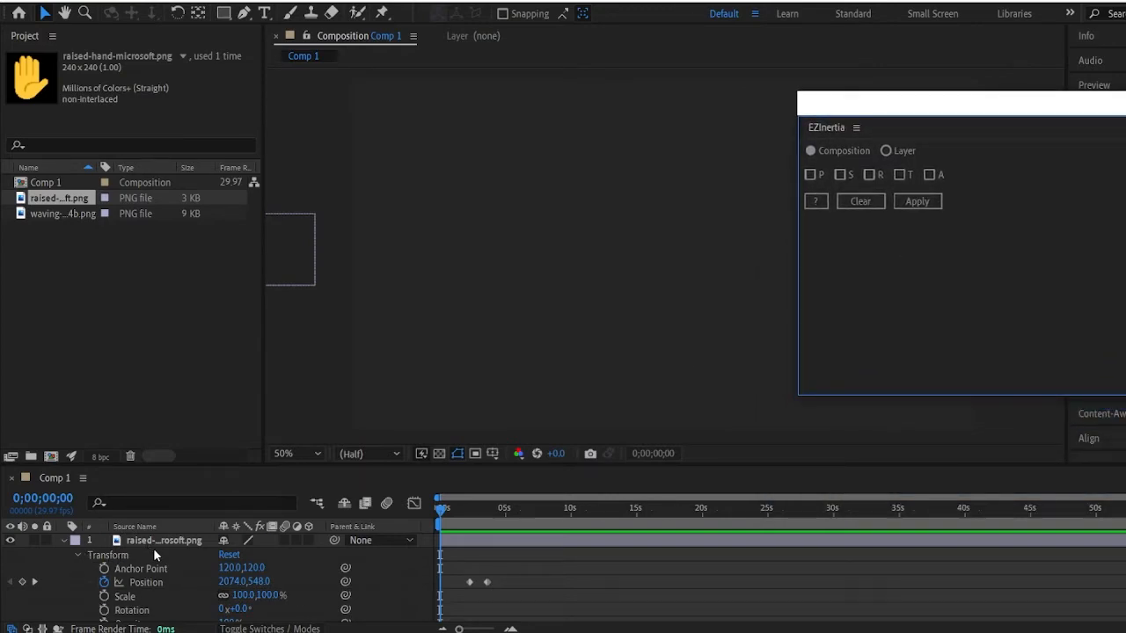
scroll(126, 566, down, 3)
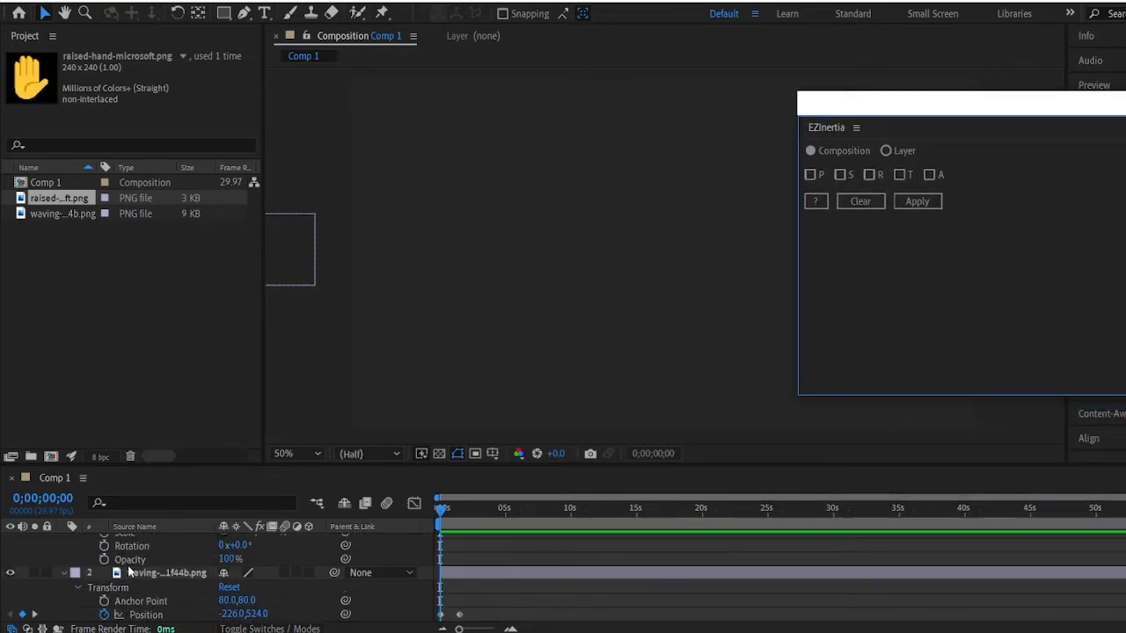
scroll(128, 565, up, 3)
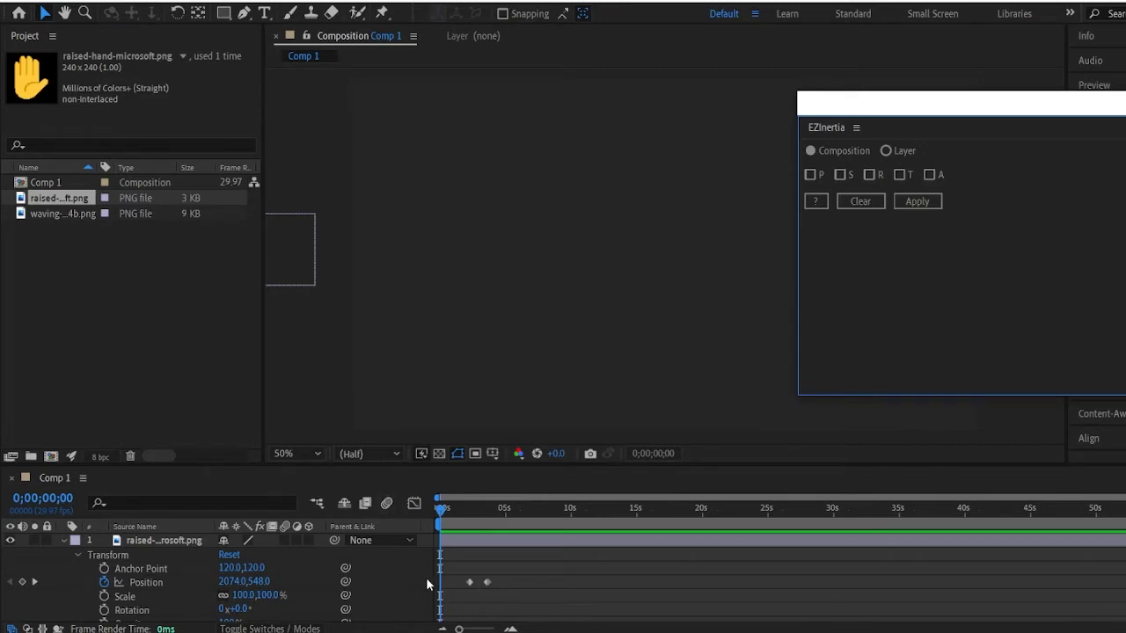
scroll(169, 563, down, 3)
click(172, 573)
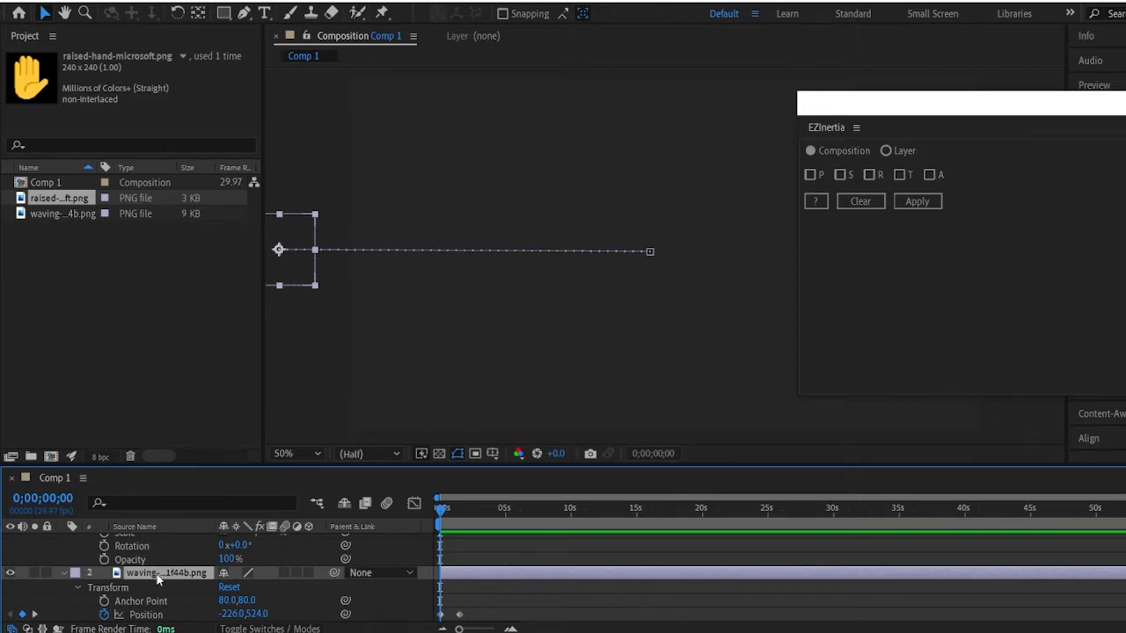
Apply EZInertia in Composition mode to only the P (position) property of the waving hand layer, and close the script panel.
click(810, 175)
click(811, 176)
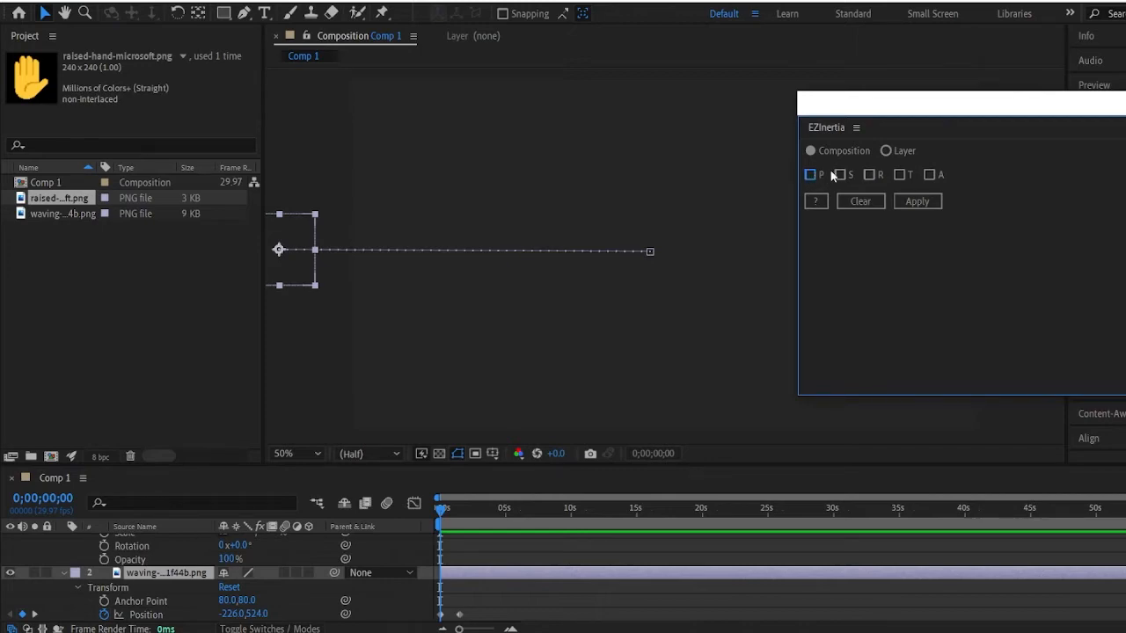
click(869, 176)
click(840, 176)
click(869, 175)
click(840, 175)
click(869, 175)
click(917, 203)
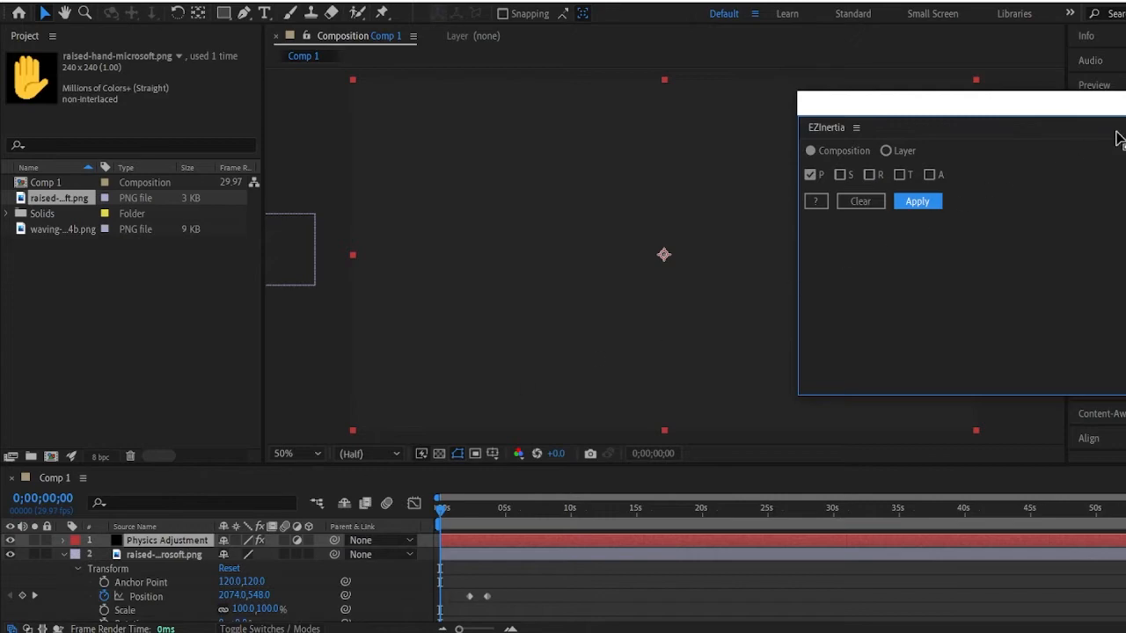
click(1125, 103)
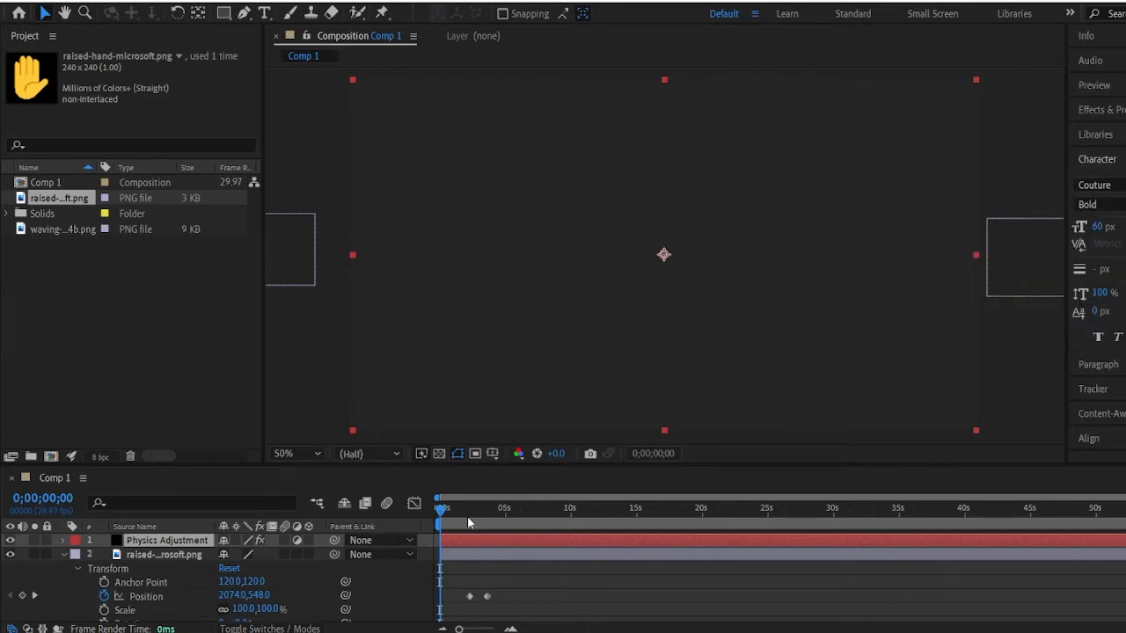
Preview the inertia, and try a faster slide by moving the waving hand's end Position keyframe to about 0.8 seconds.
key(space)
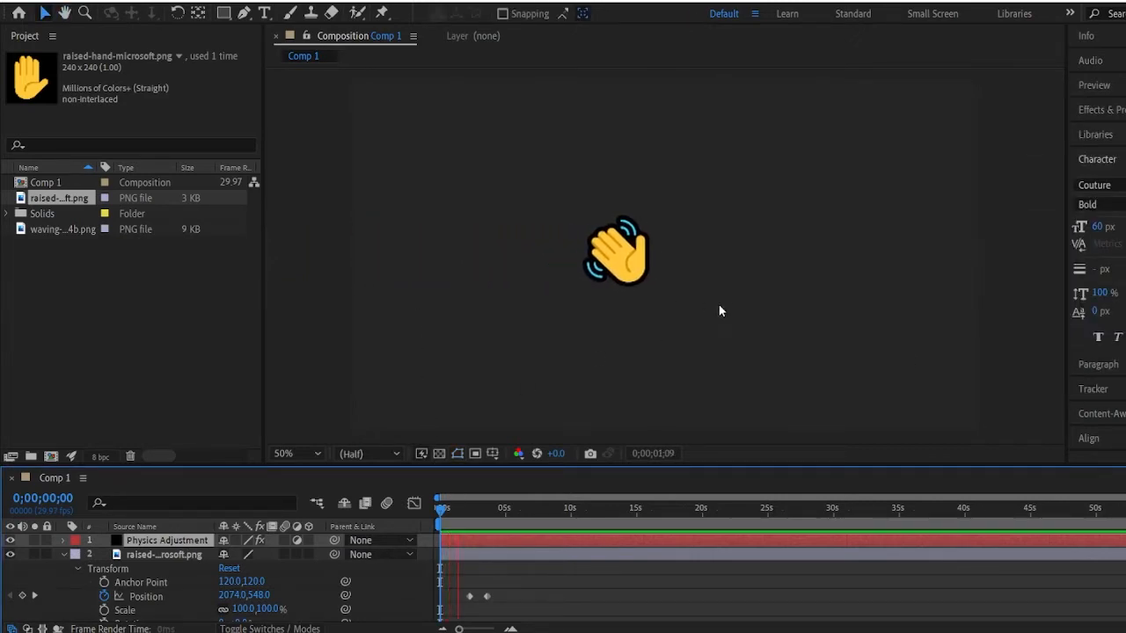
key(space)
scroll(484, 600, down, 1)
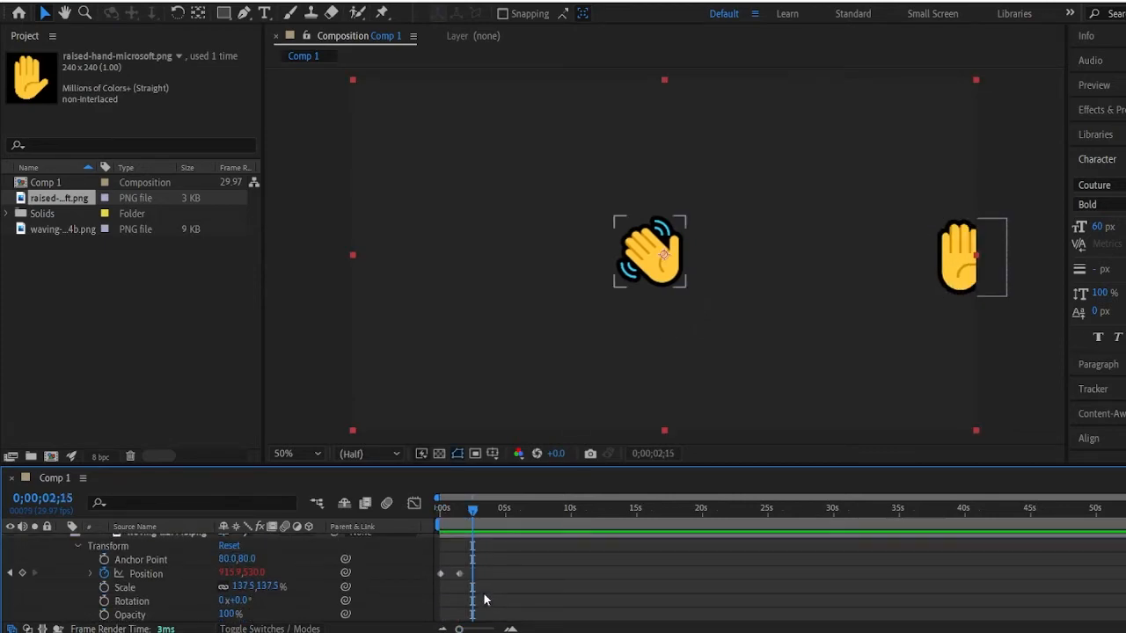
drag(458, 573, 450, 572)
click(440, 507)
key(space)
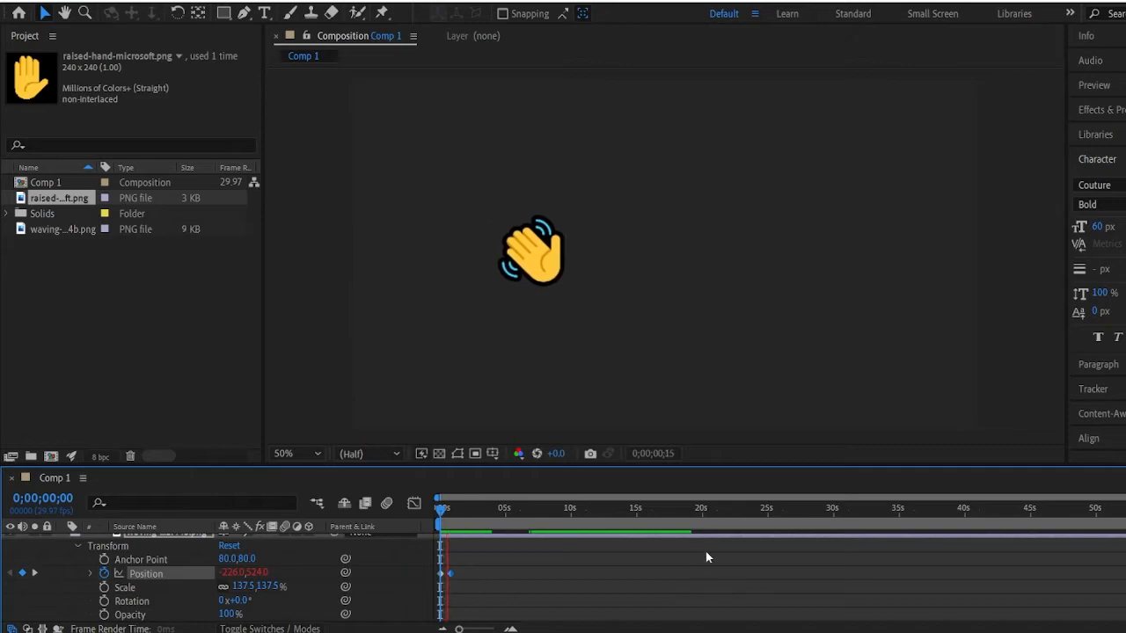
Try an almost instant slide by moving the waving hand's end Position keyframe right beside its first one, and preview it.
drag(454, 573, 440, 573)
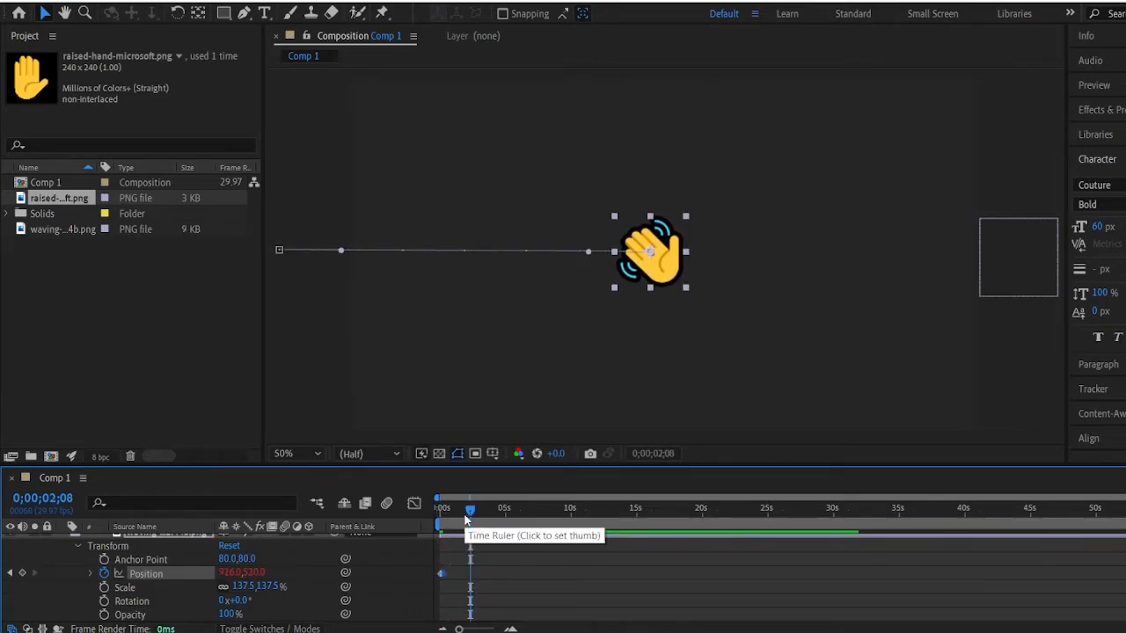
click(440, 507)
key(space)
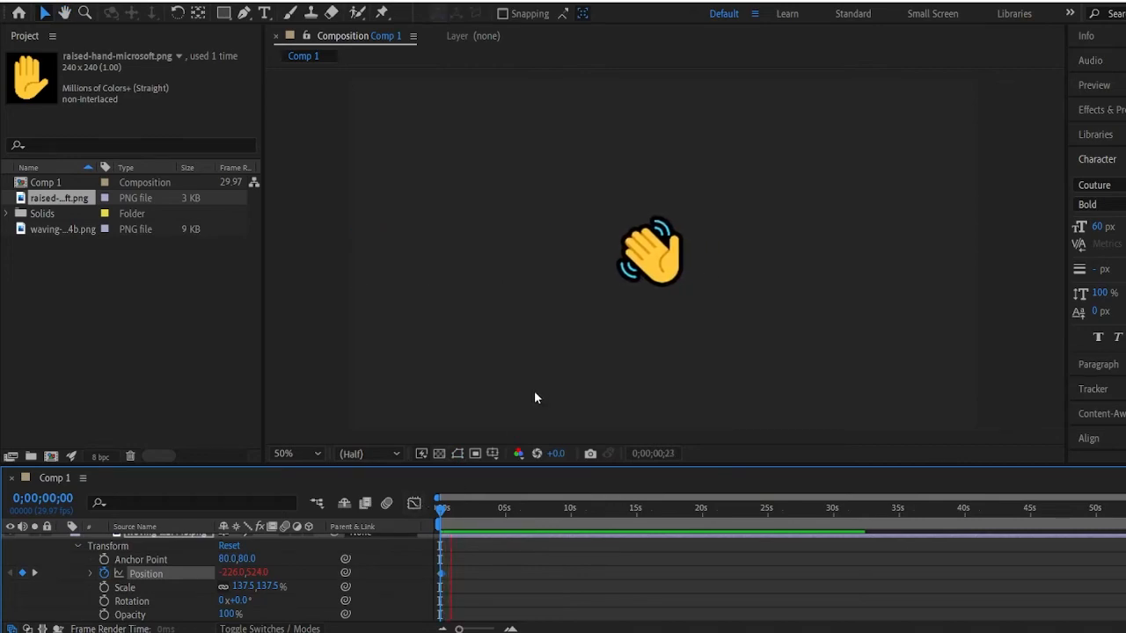
Preview a slower slide with the waving hand's end Position keyframe at 0;00;03;12, and return that keyframe to about 1.5 seconds.
drag(441, 573, 483, 573)
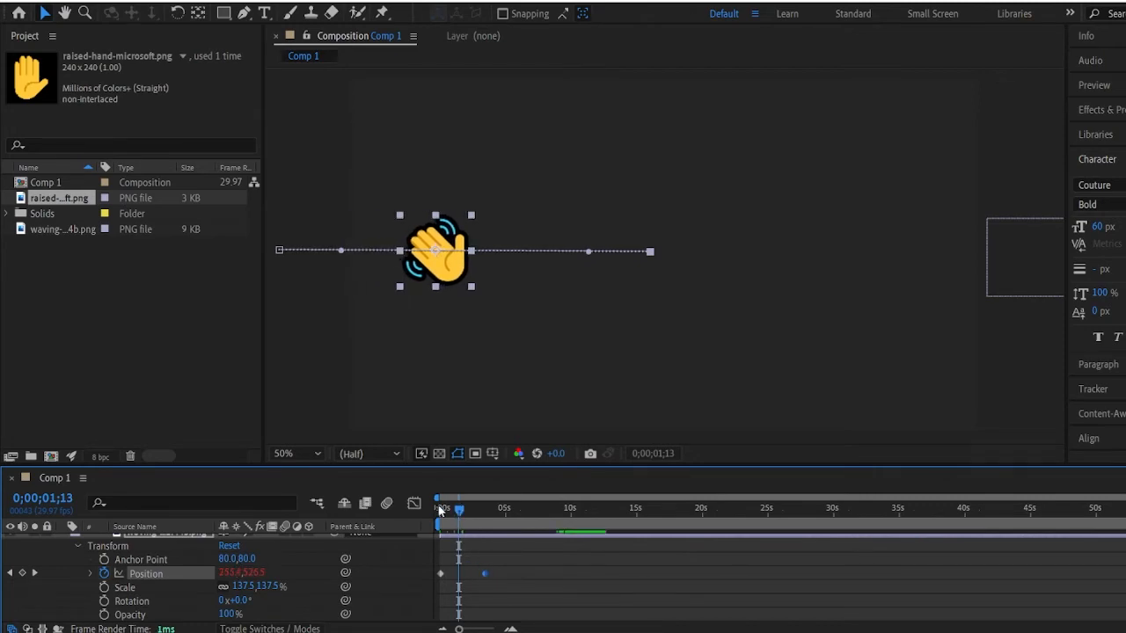
key(Home)
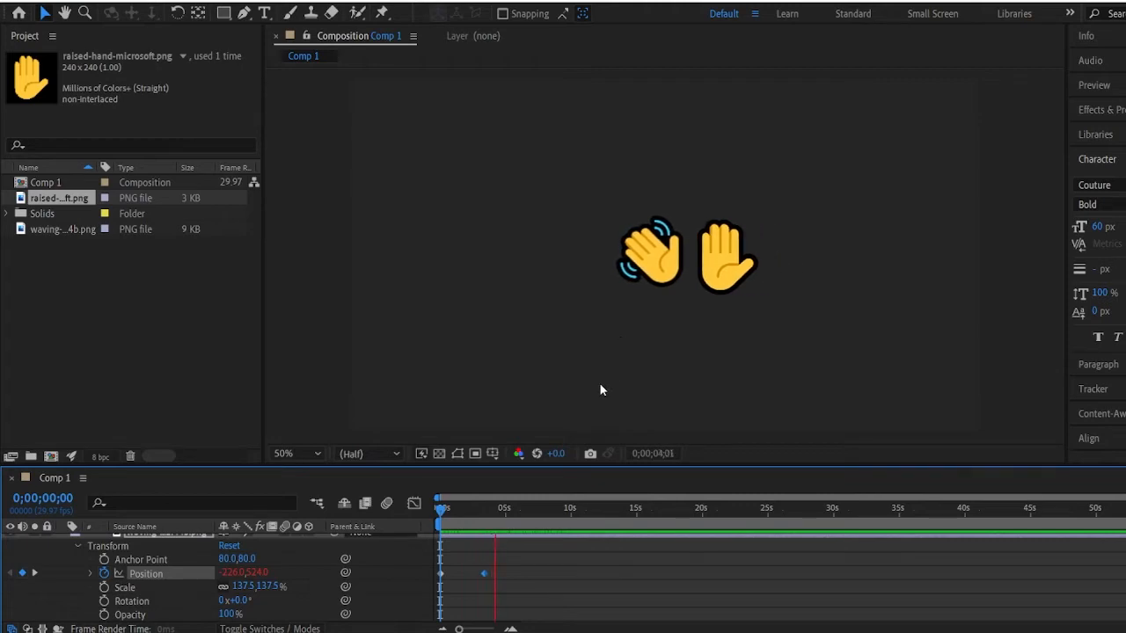
click(490, 574)
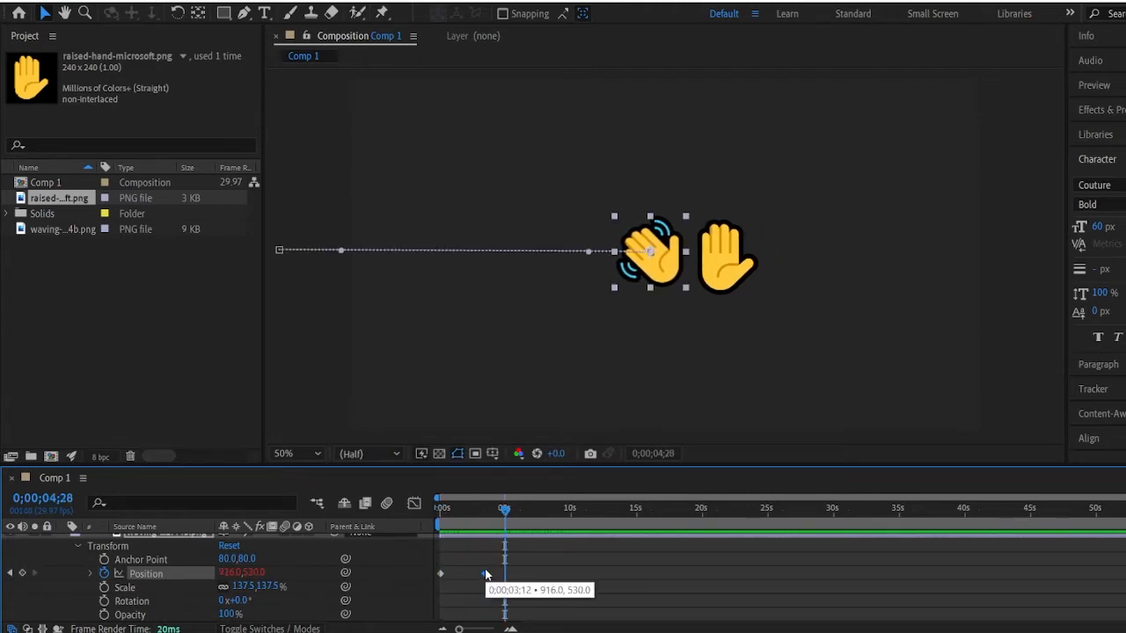
drag(485, 573, 458, 574)
Apply EZInertia in Composition mode to only the P (position) property of the raised hand layer.
scroll(460, 577, up, 3)
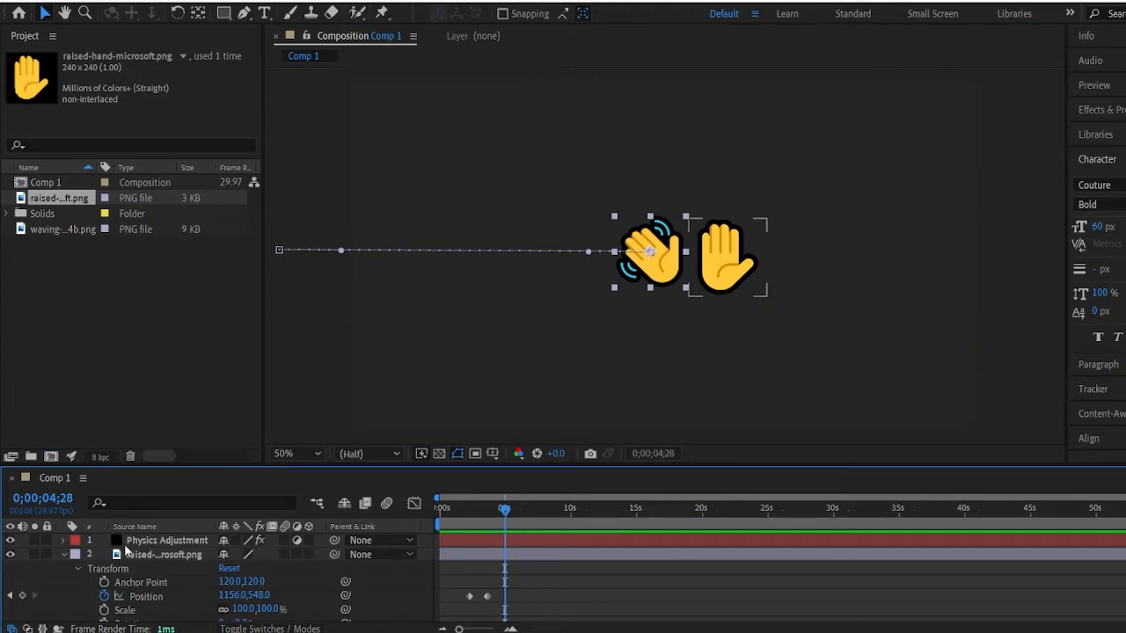
click(174, 554)
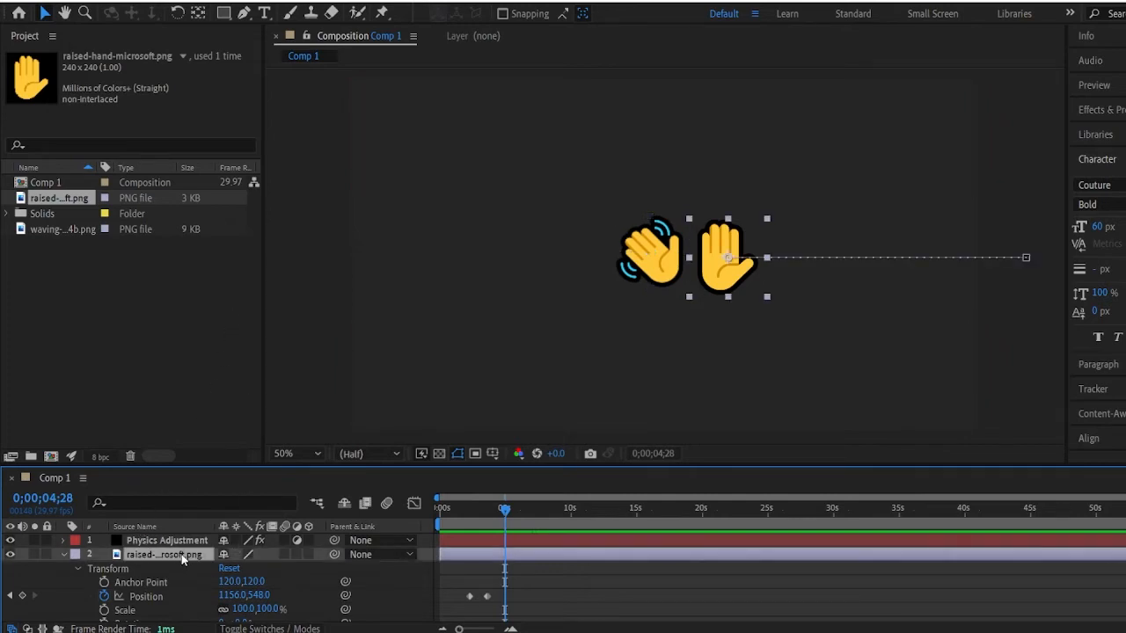
click(390, 6)
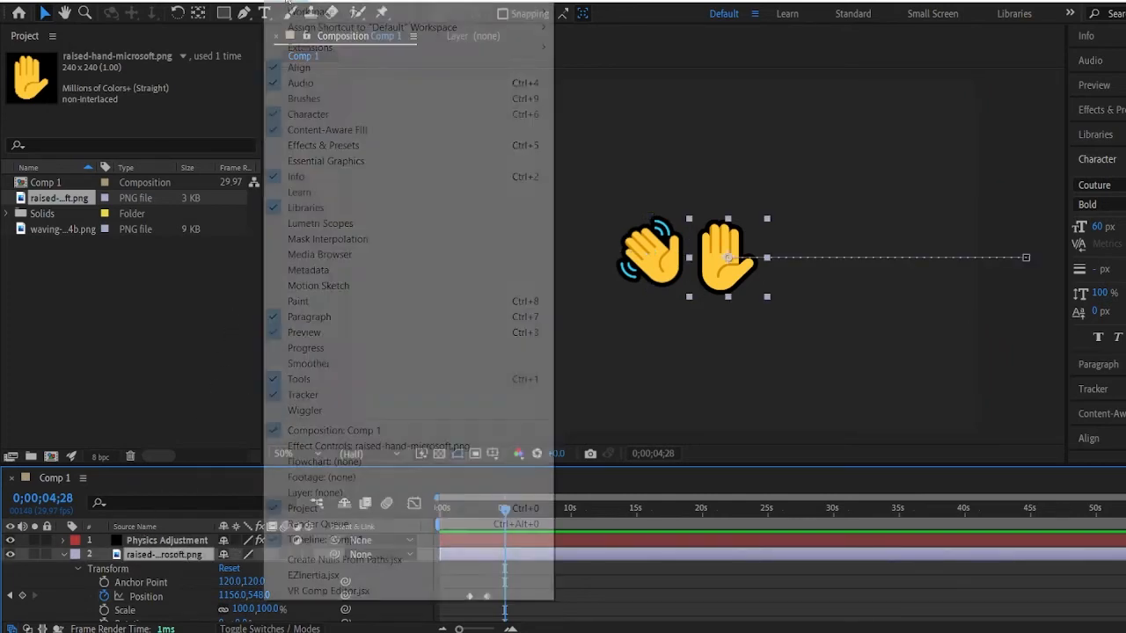
click(374, 577)
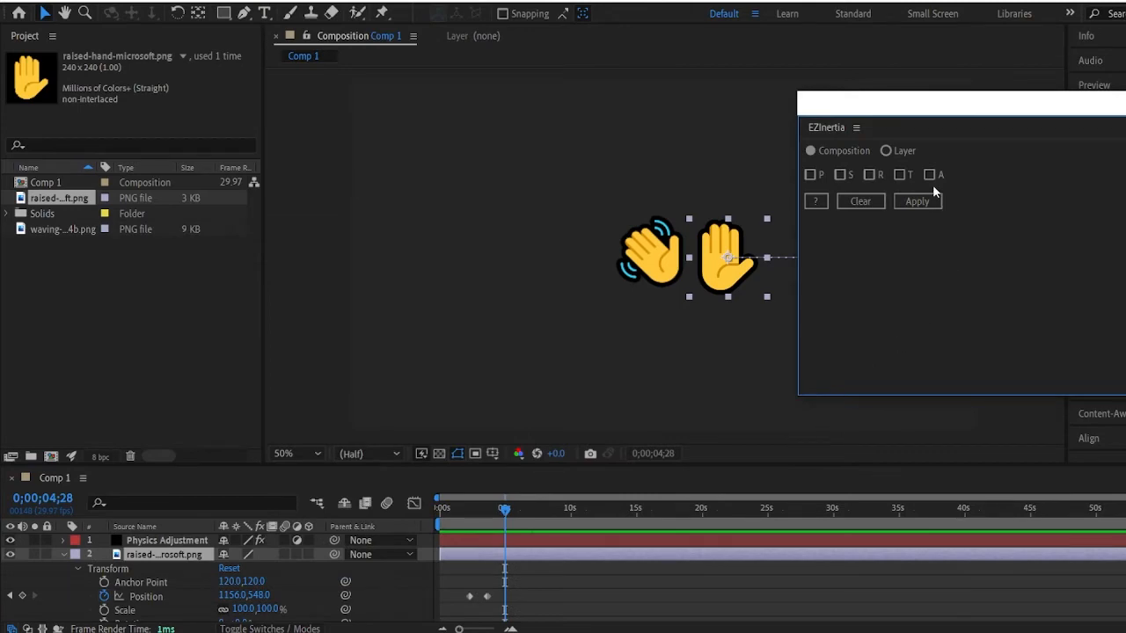
click(810, 174)
click(159, 564)
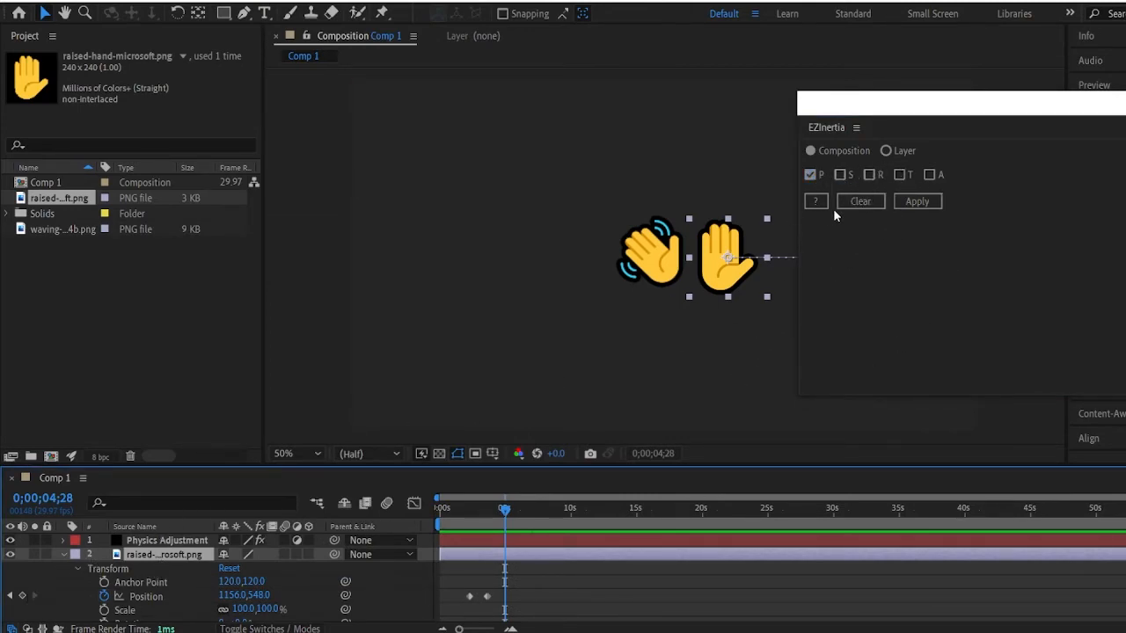
click(810, 178)
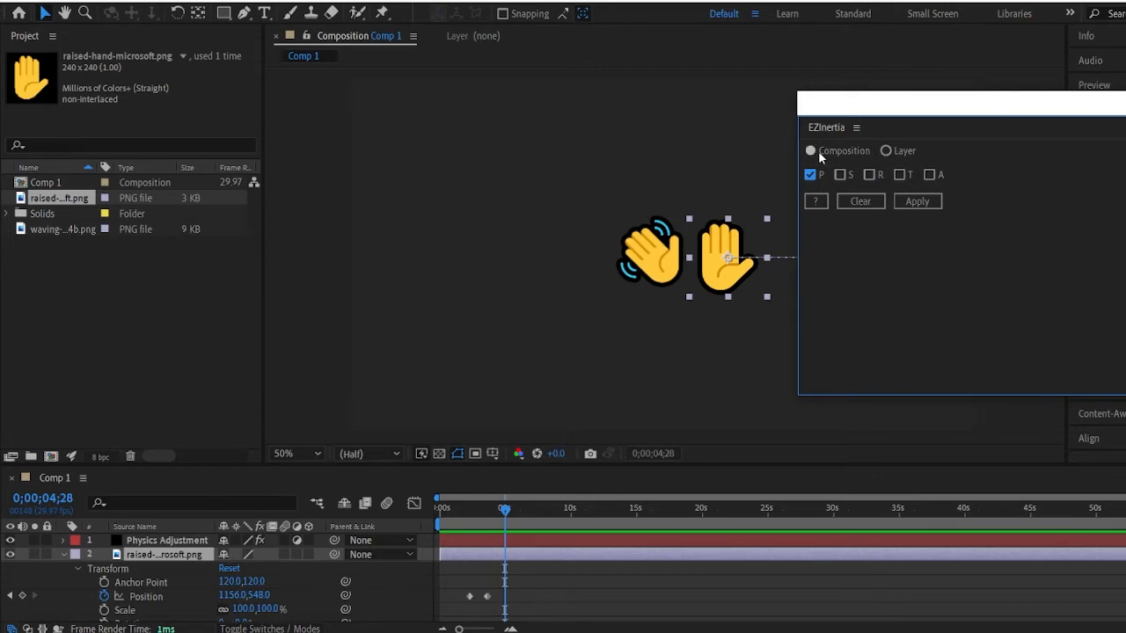
click(918, 202)
Preview the raised hand's inertia from the start of the composition, and close the EZInertia panel.
drag(505, 510, 443, 486)
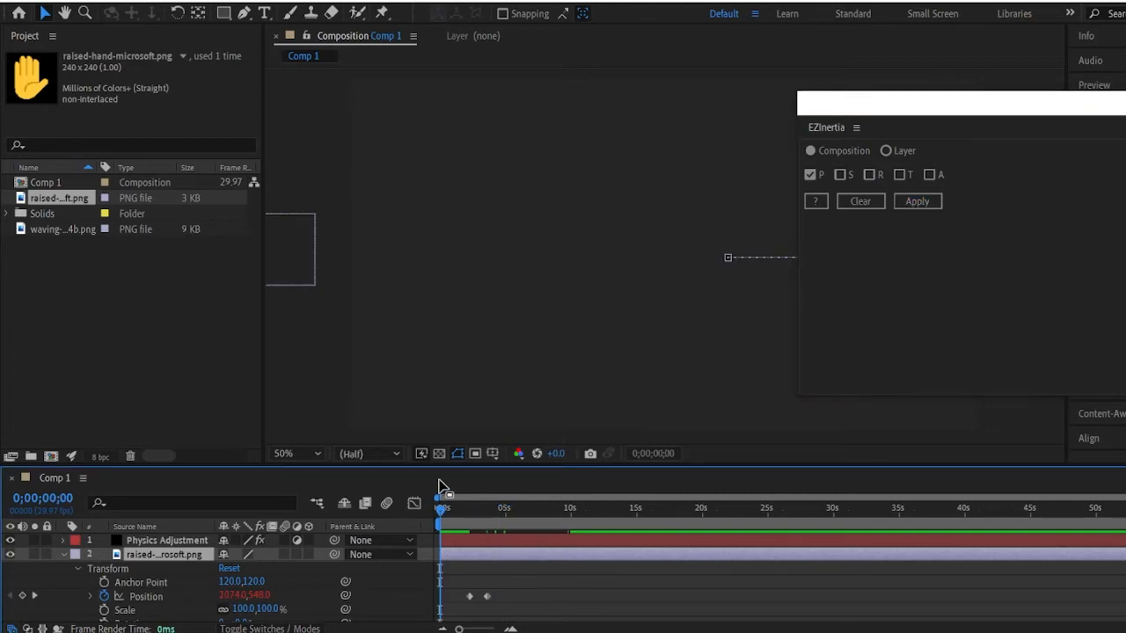
key(space)
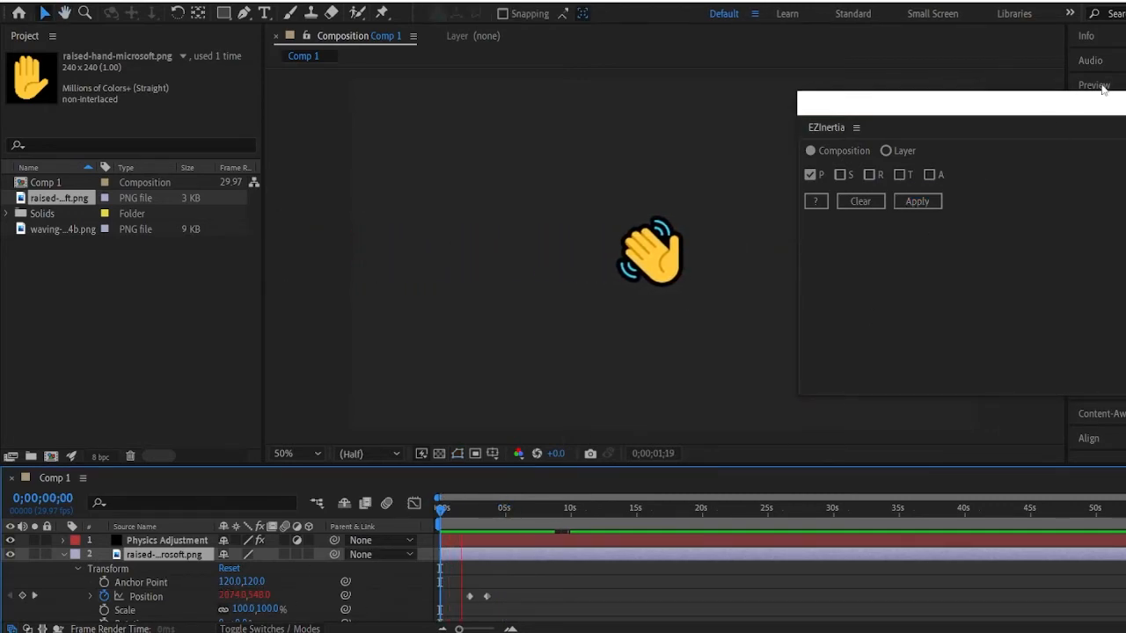
click(1121, 103)
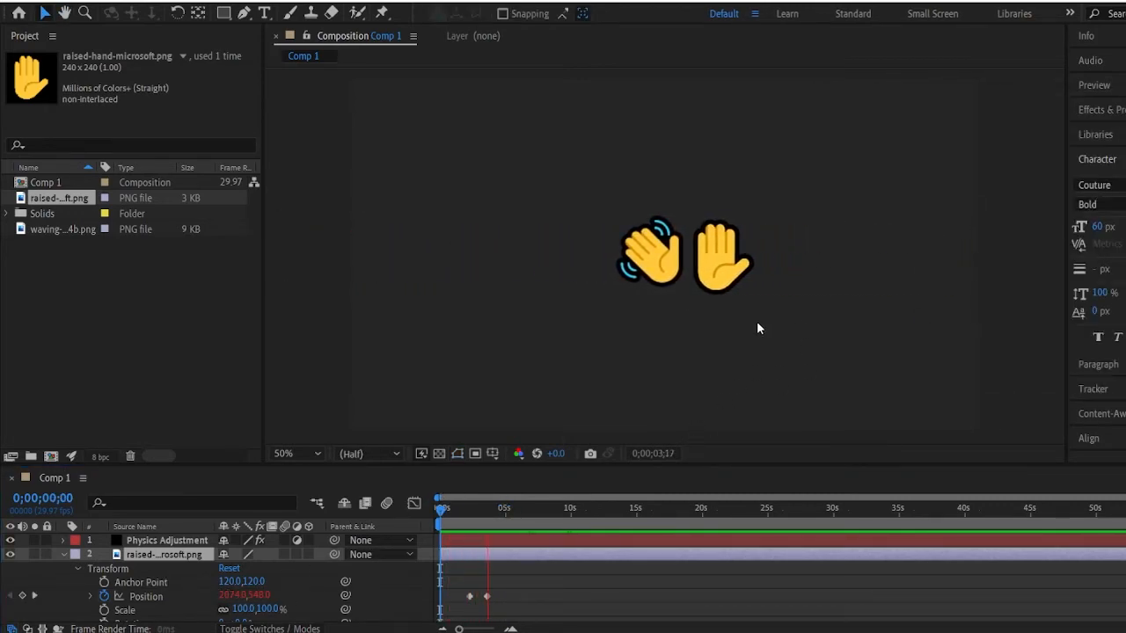
key(space)
scroll(498, 574, down, 3)
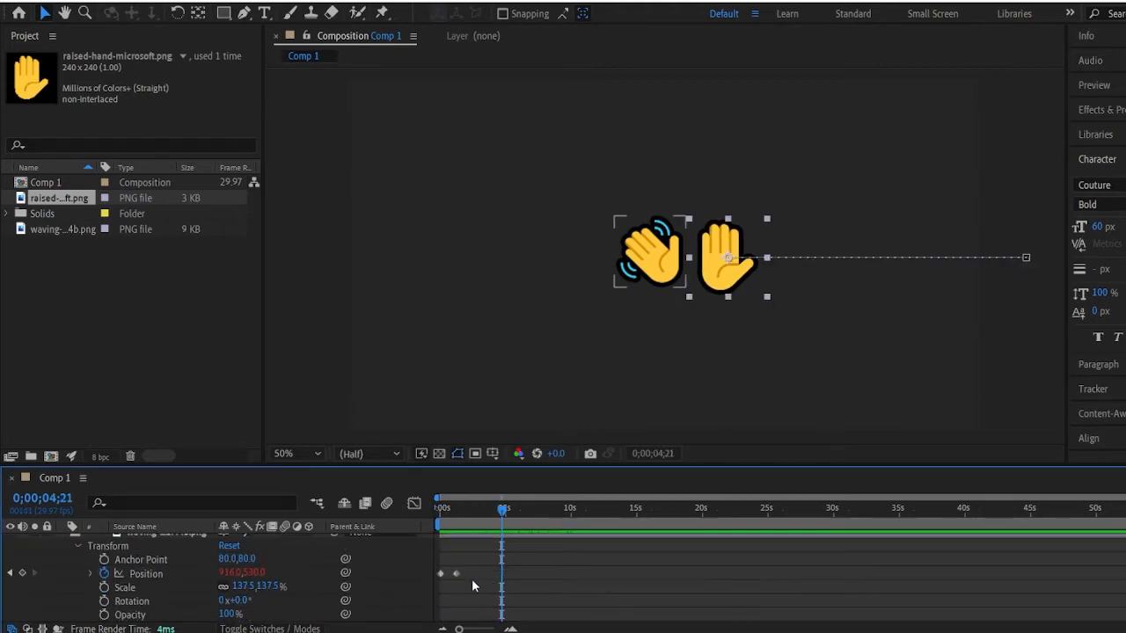
click(616, 334)
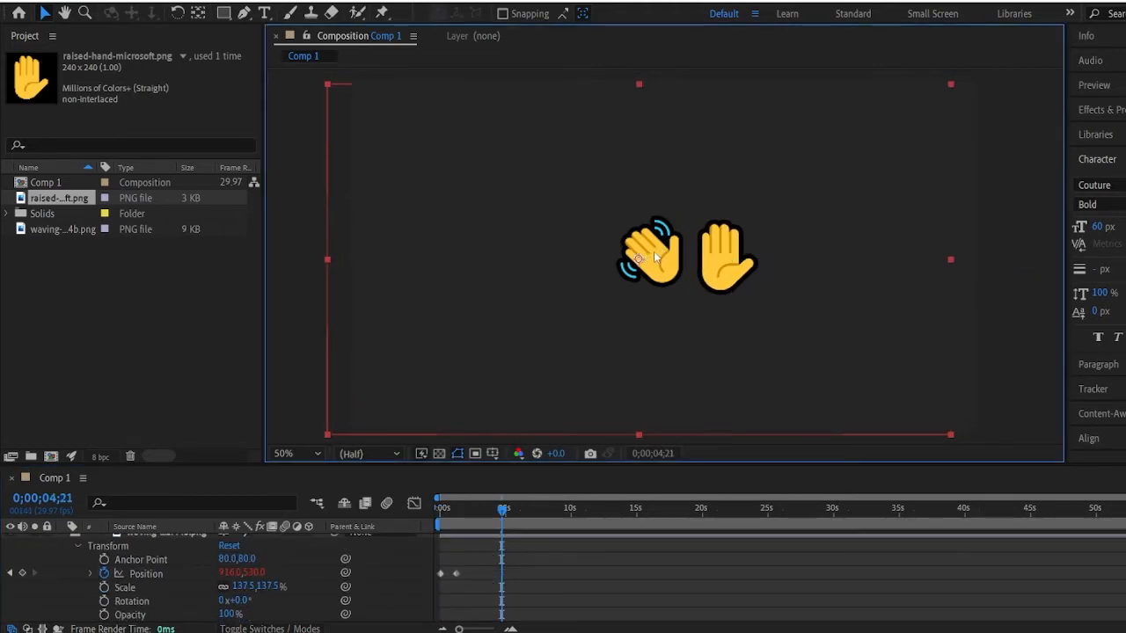
drag(658, 255, 684, 251)
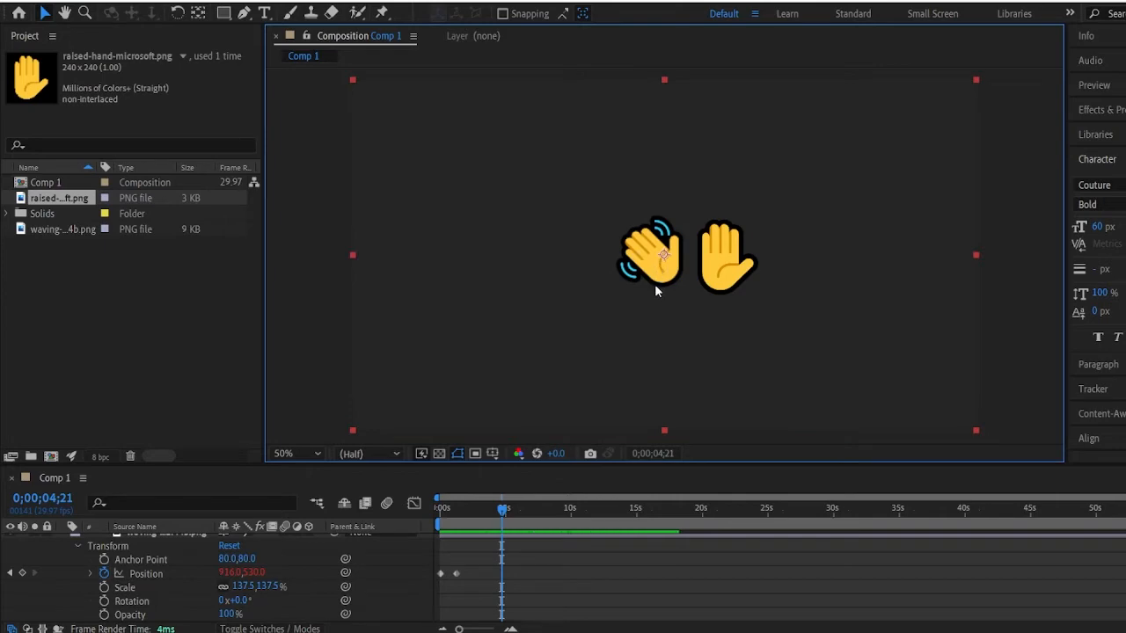
click(984, 256)
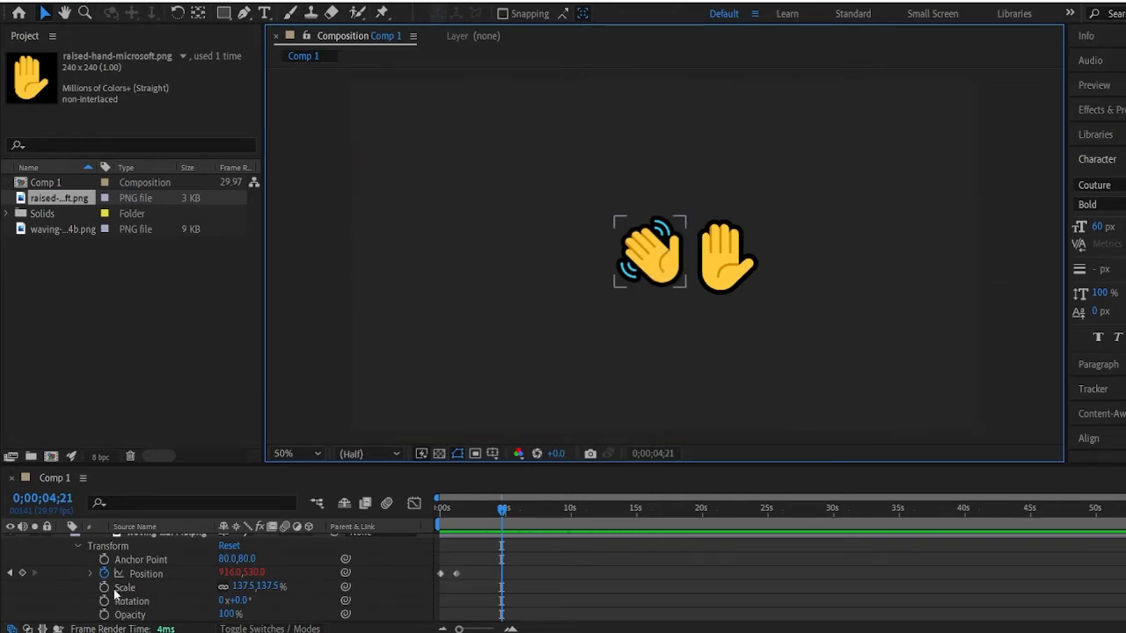
Add a Position keyframe at 0;00;03;23 on the waving hand layer that sends it back out past the canvas's left edge.
scroll(111, 593, up, 2)
click(134, 613)
mouse_move(646, 260)
mouse_down()
mouse_move(403, 271)
mouse_move(645, 265)
mouse_up()
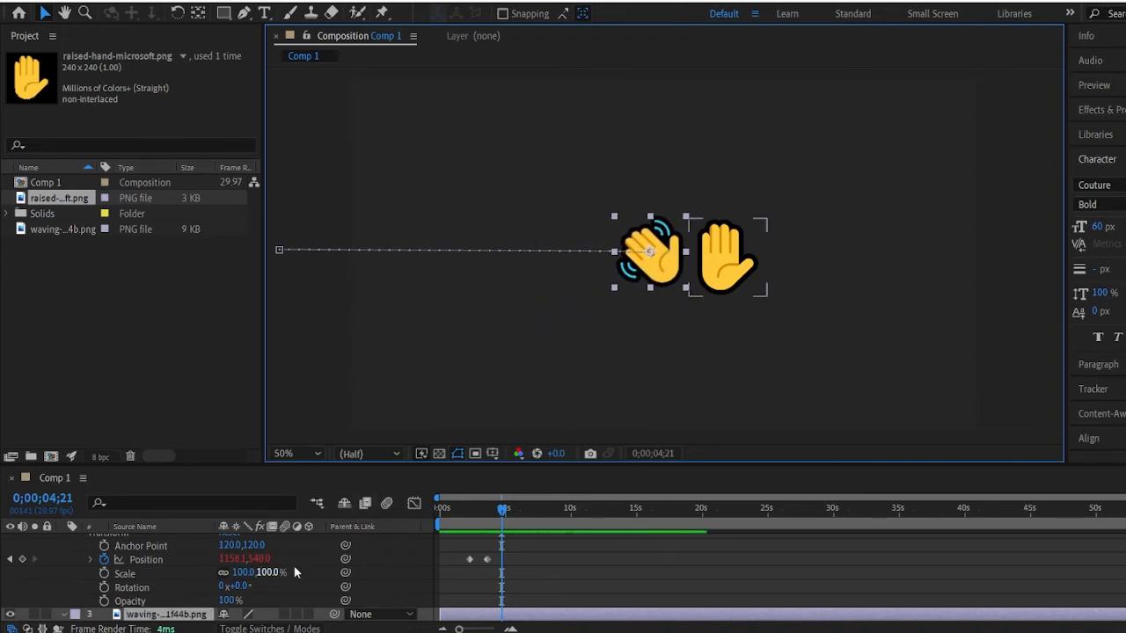
scroll(349, 582, up, 5)
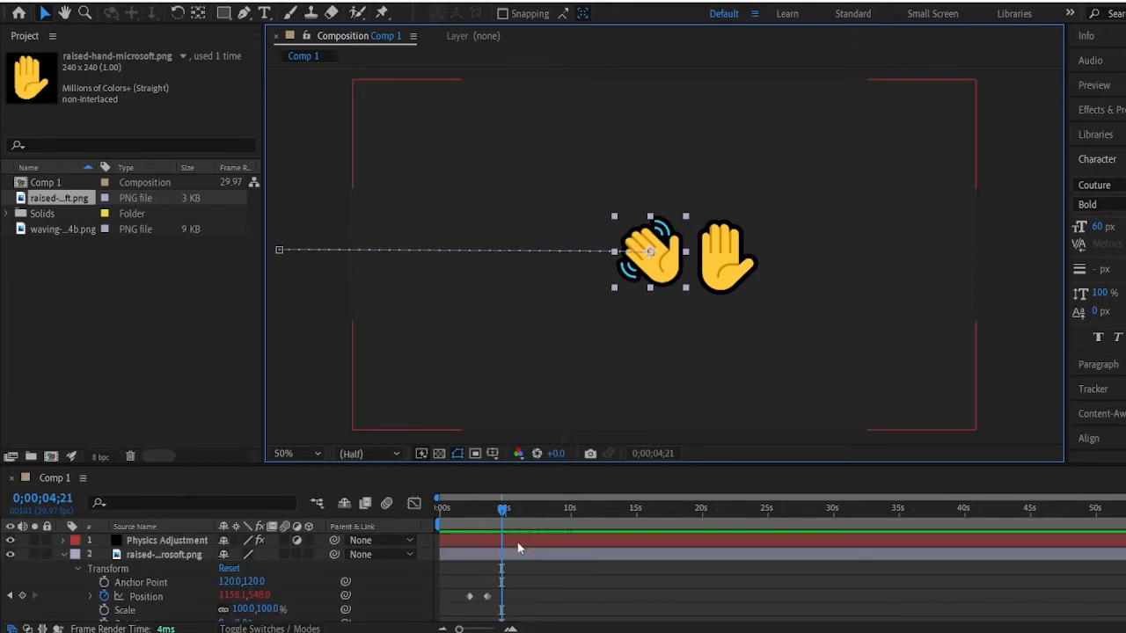
scroll(484, 546, down, 2)
scroll(483, 546, up, 2)
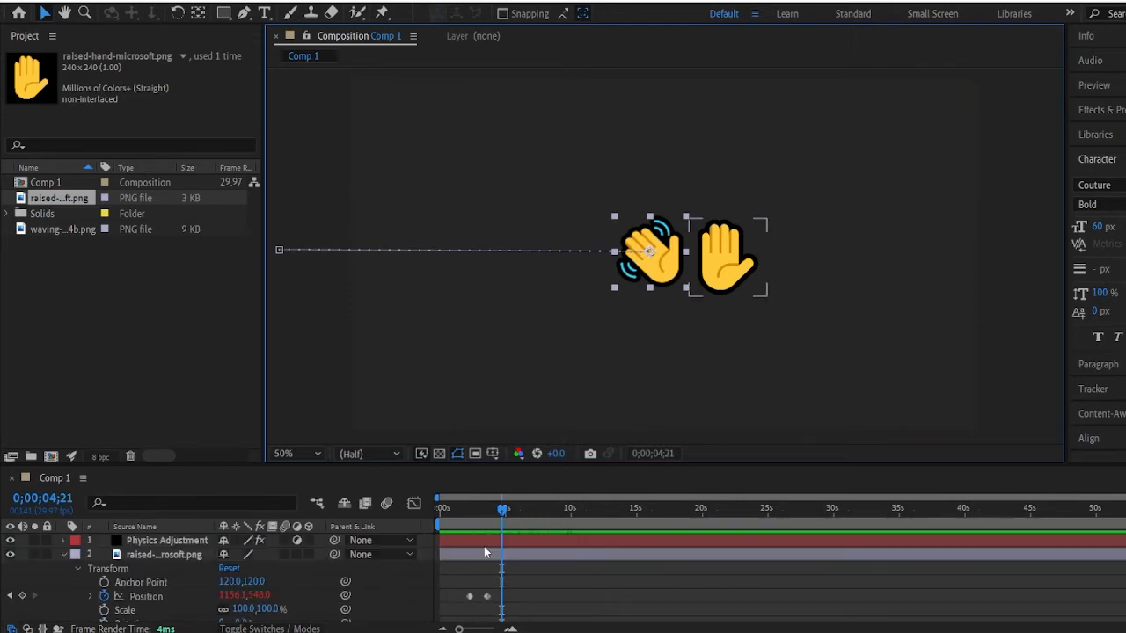
scroll(490, 554, down, 2)
drag(502, 510, 490, 518)
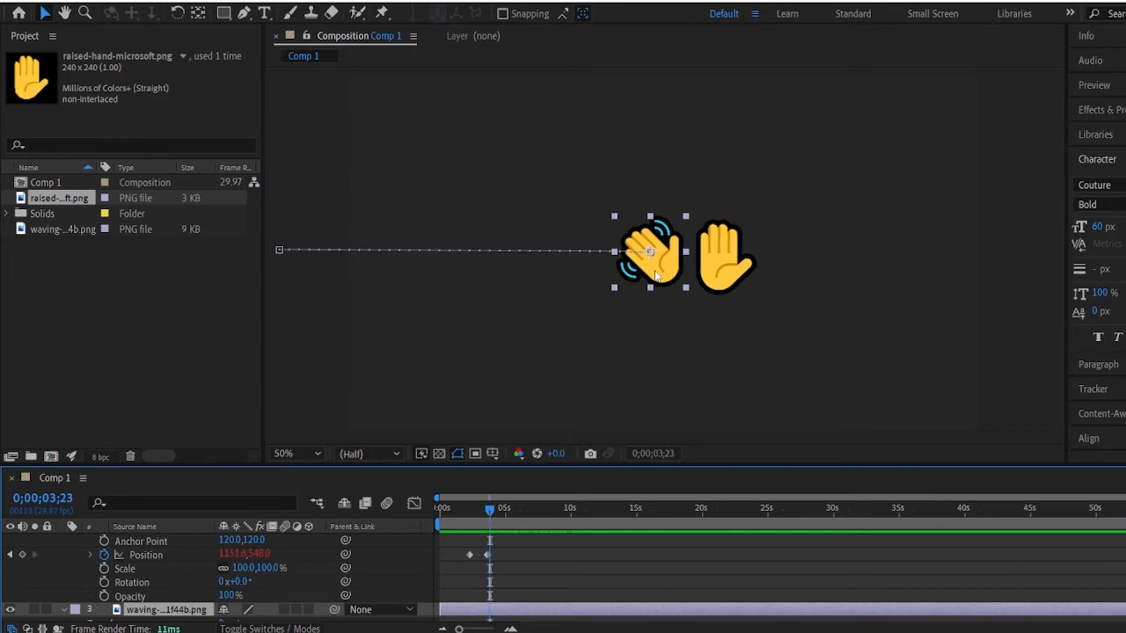
drag(642, 271, 287, 270)
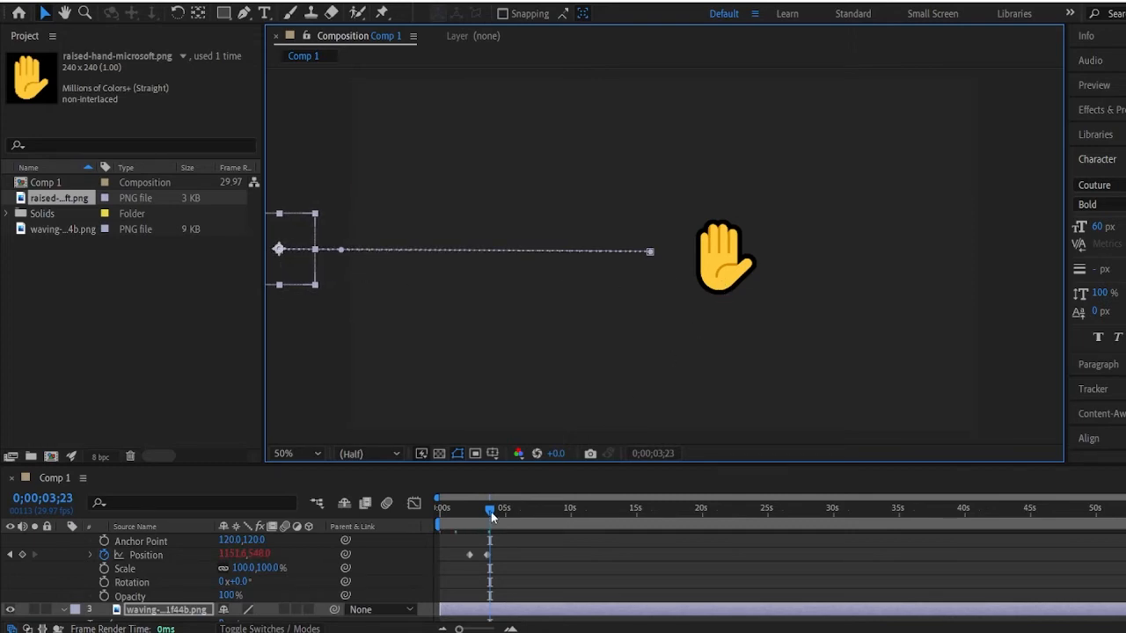
Copy the waving hand's second Position keyframe to 0;00;03;14 so the hand holds its place before the exit.
drag(490, 508, 398, 506)
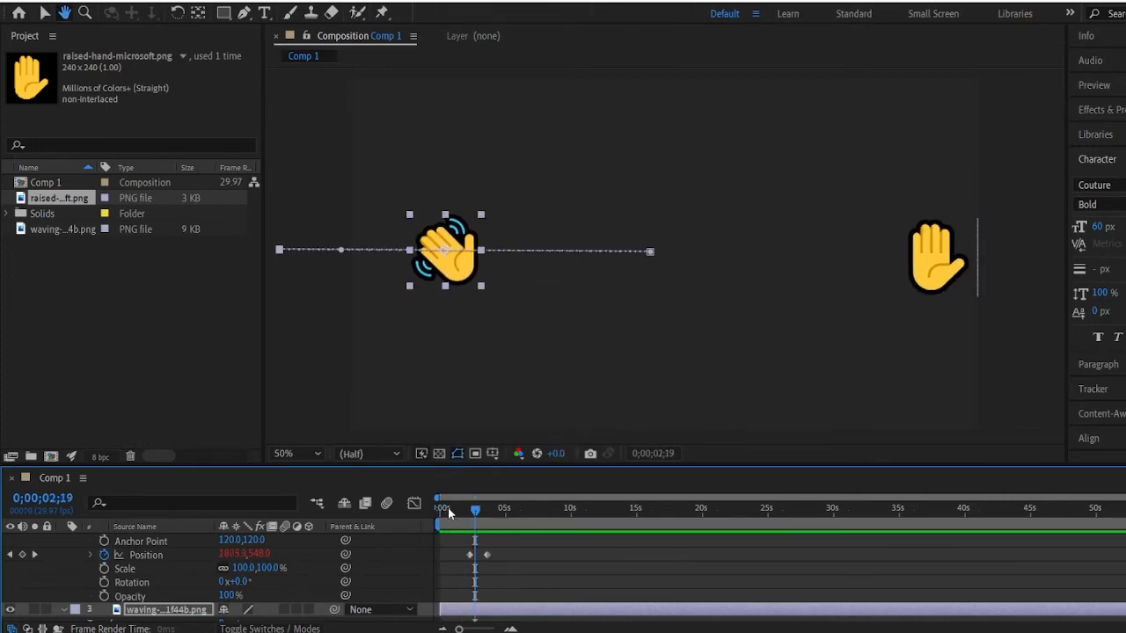
scroll(486, 577, up, 1)
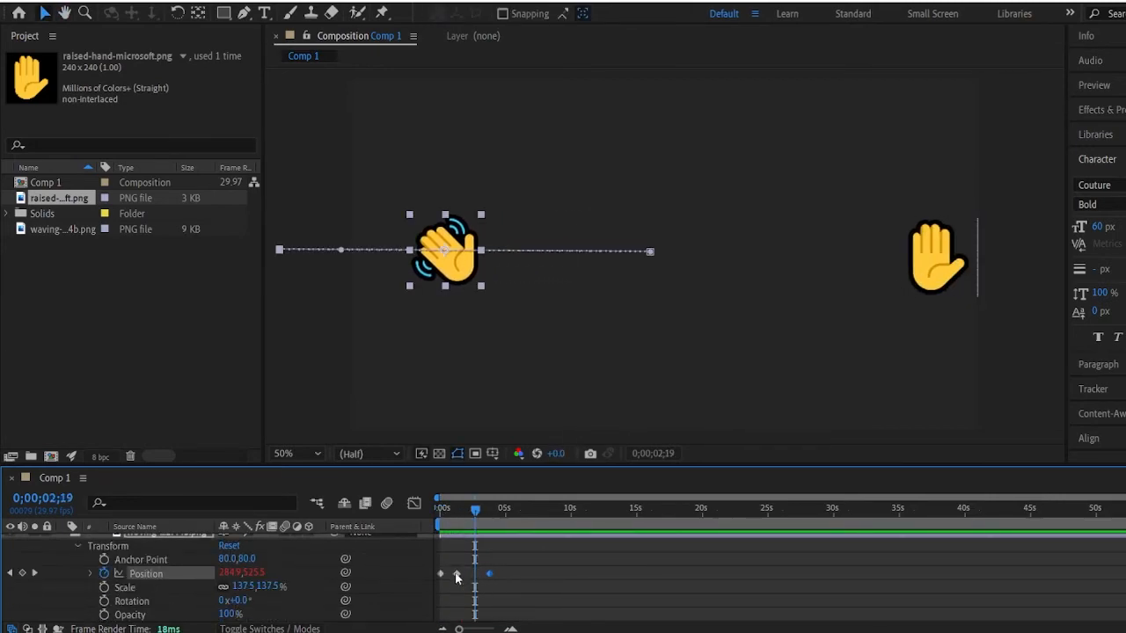
drag(480, 520, 461, 519)
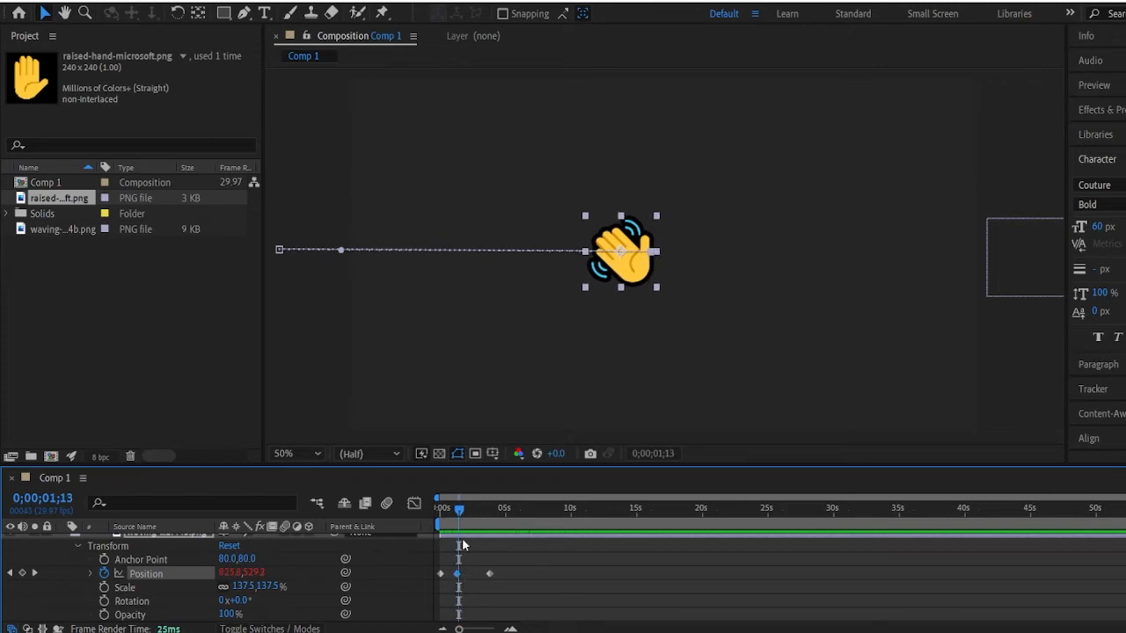
drag(461, 519, 485, 519)
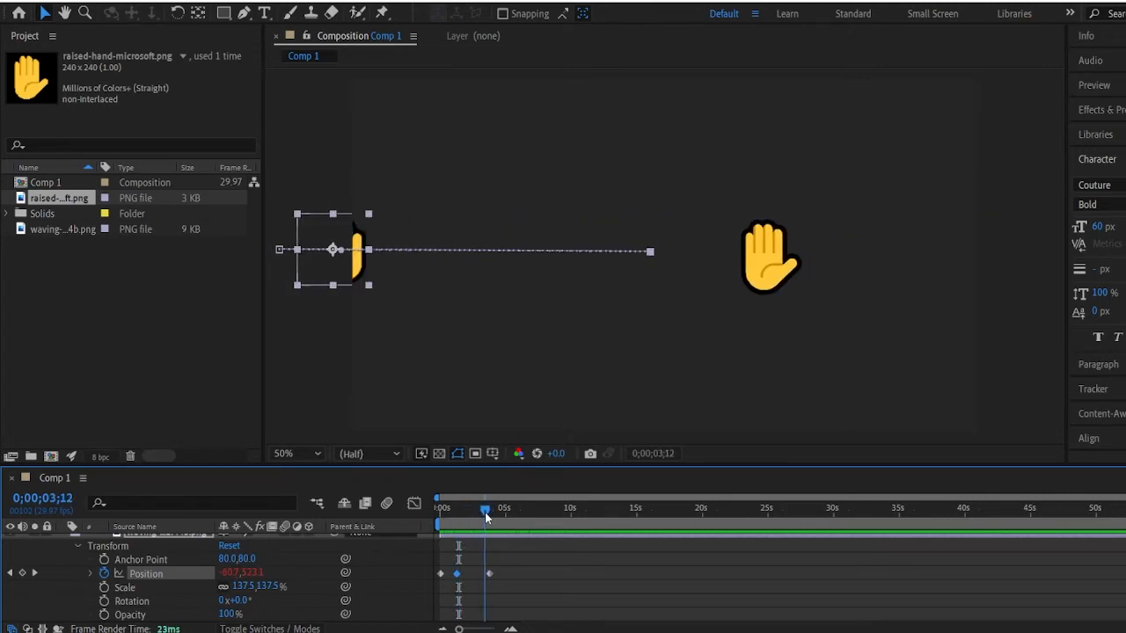
click(486, 518)
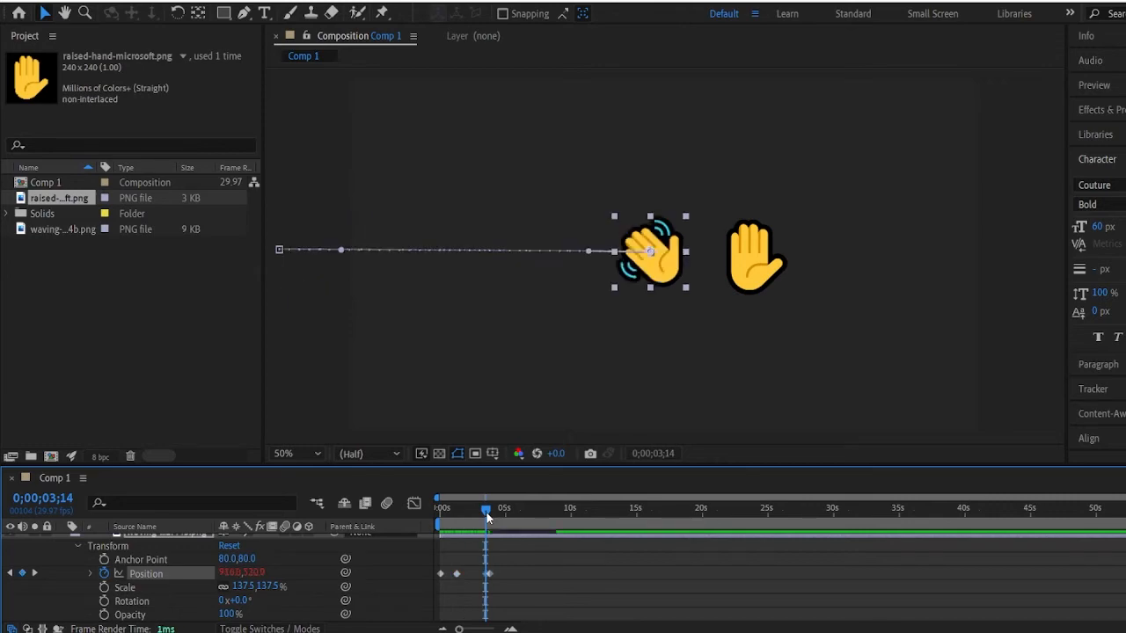
Preview the exit, and try a slower one by moving the waving hand's third Position keyframe to about 3 seconds.
drag(486, 518, 422, 511)
key(space)
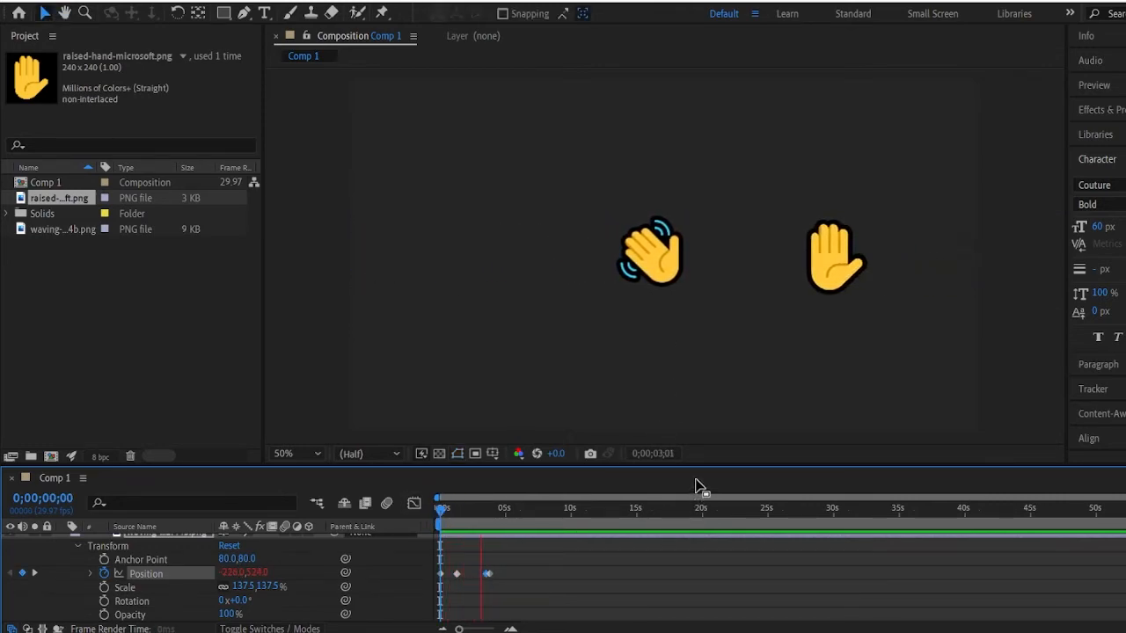
click(486, 574)
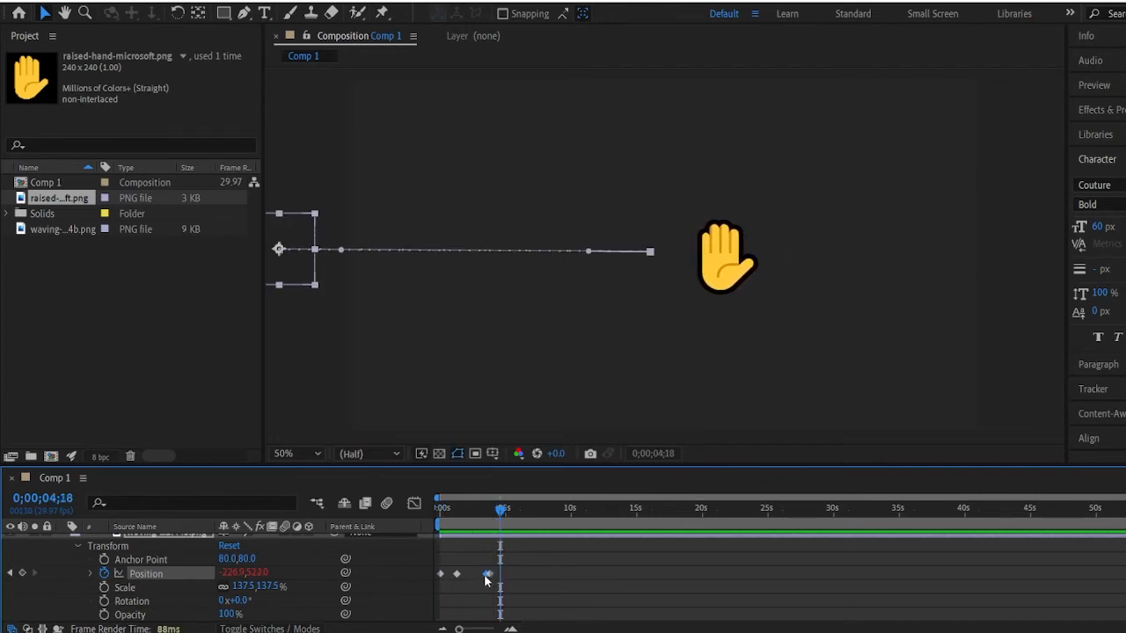
drag(486, 575, 481, 574)
drag(500, 511, 418, 506)
key(space)
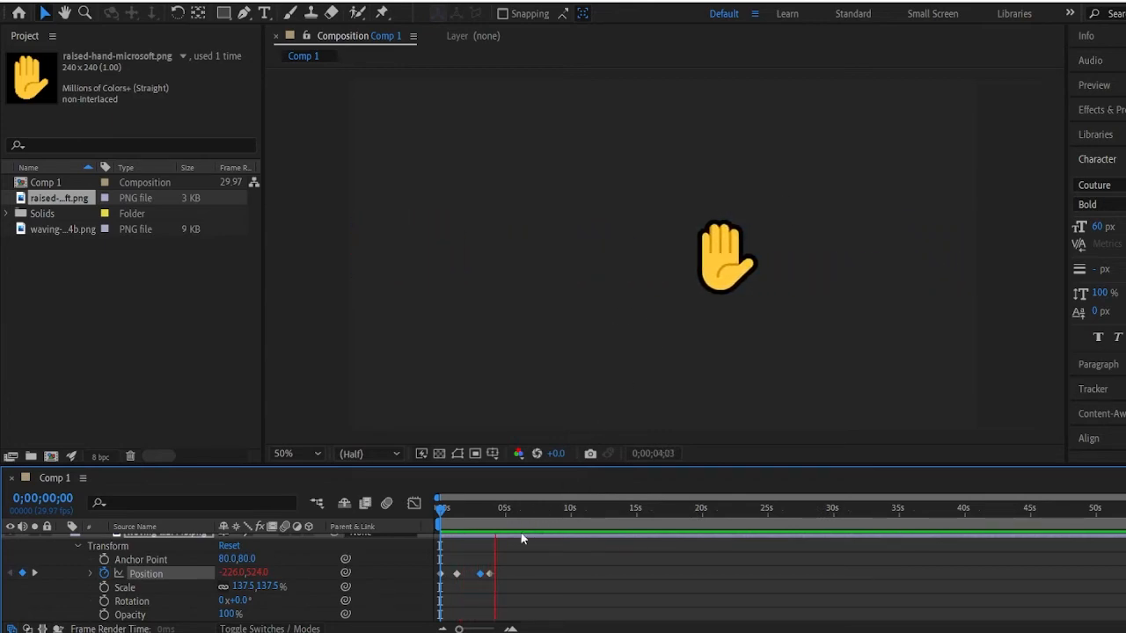
Delay the waving hand's exit by moving its last two Position keyframes to about 3.9 and 4.6 seconds.
click(479, 574)
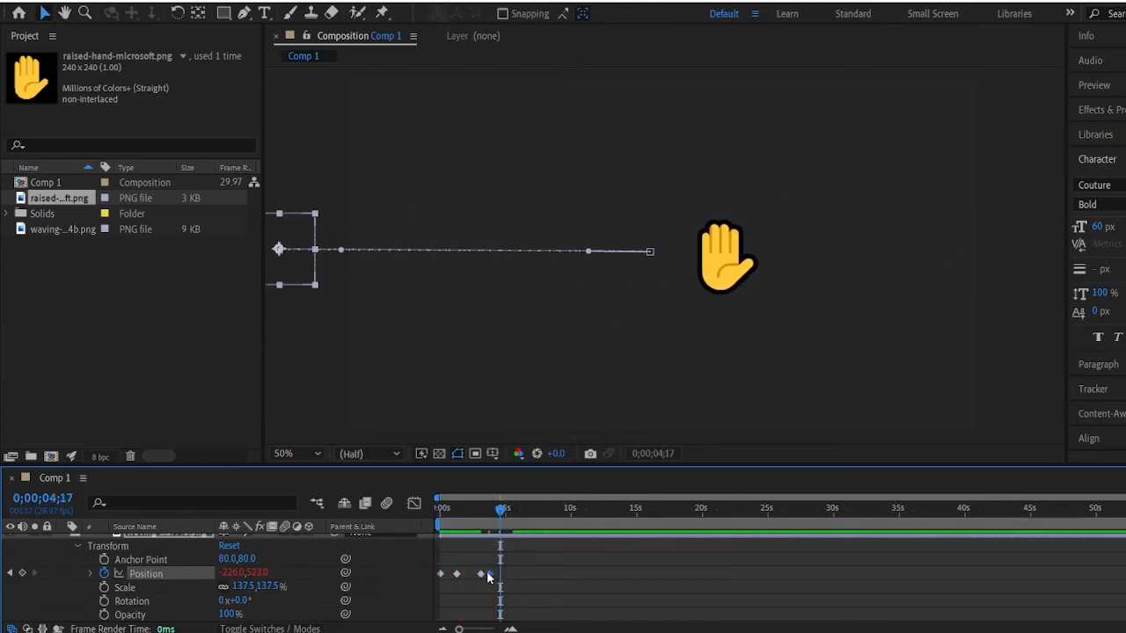
drag(488, 578, 499, 577)
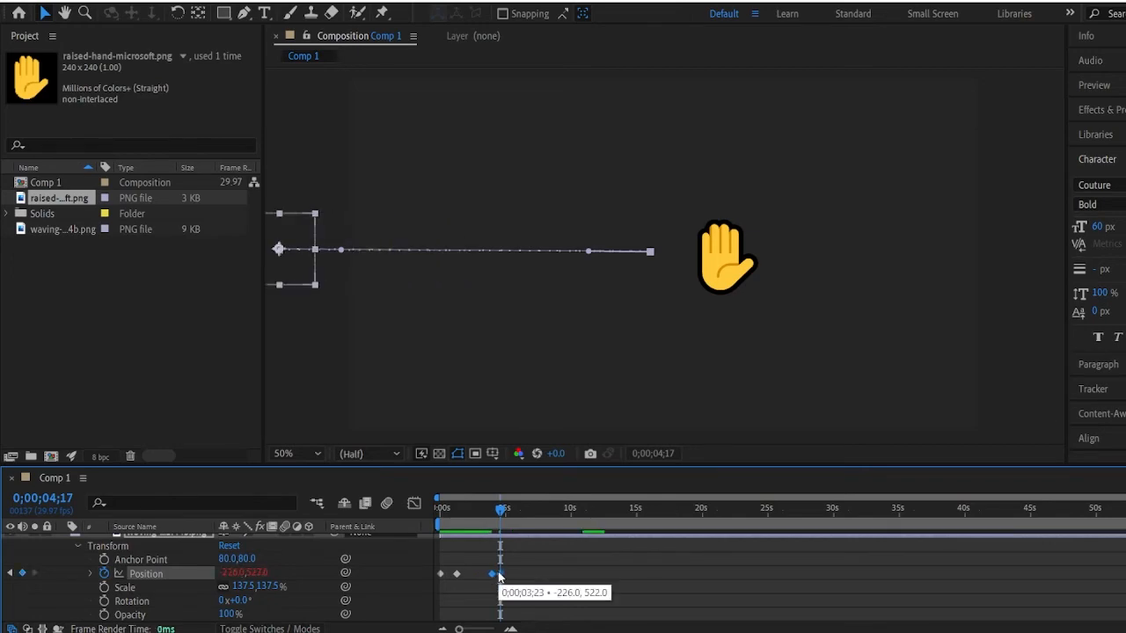
scroll(499, 576, up, 3)
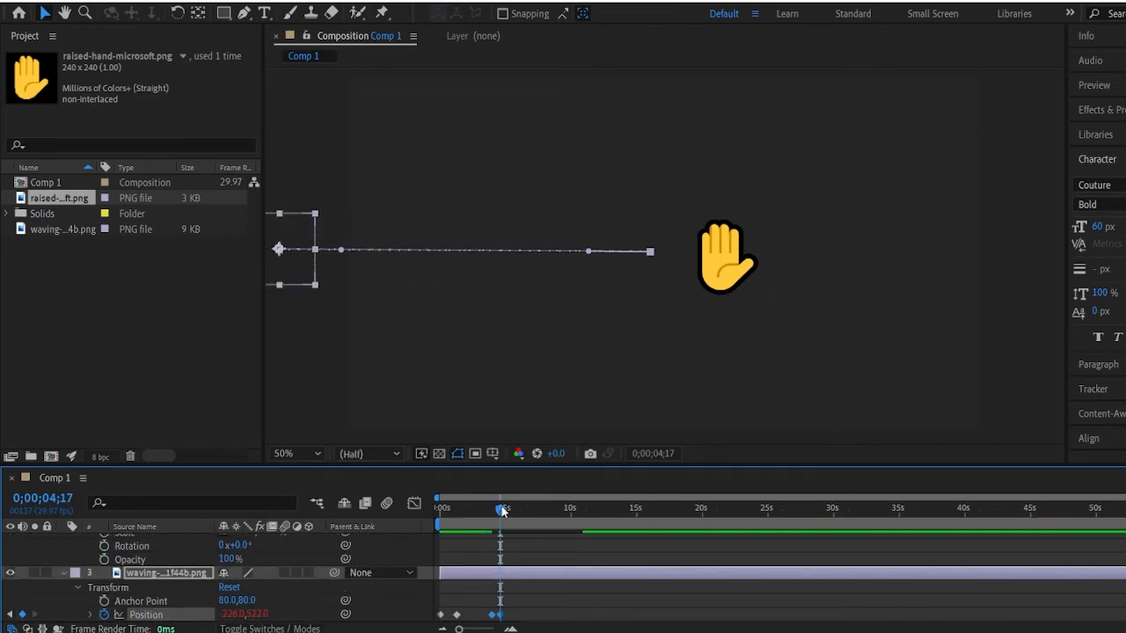
mouse_move(503, 511)
mouse_down()
mouse_move(486, 514)
mouse_move(490, 528)
mouse_move(501, 528)
mouse_move(478, 513)
mouse_move(501, 511)
mouse_up()
scroll(539, 599, down, 2)
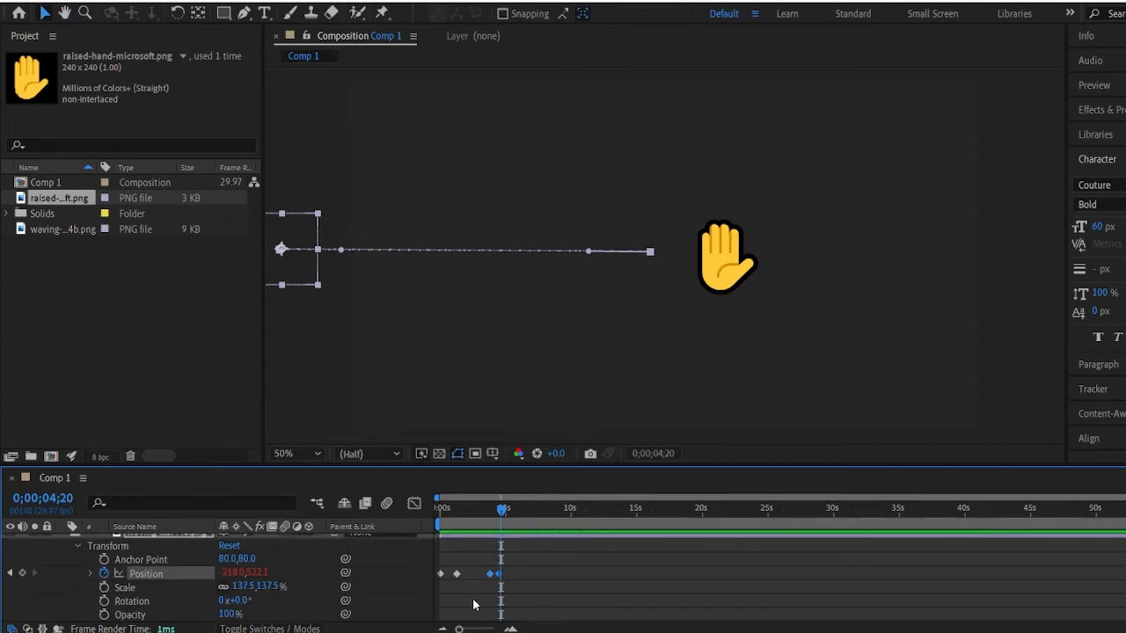
scroll(538, 583, up, 3)
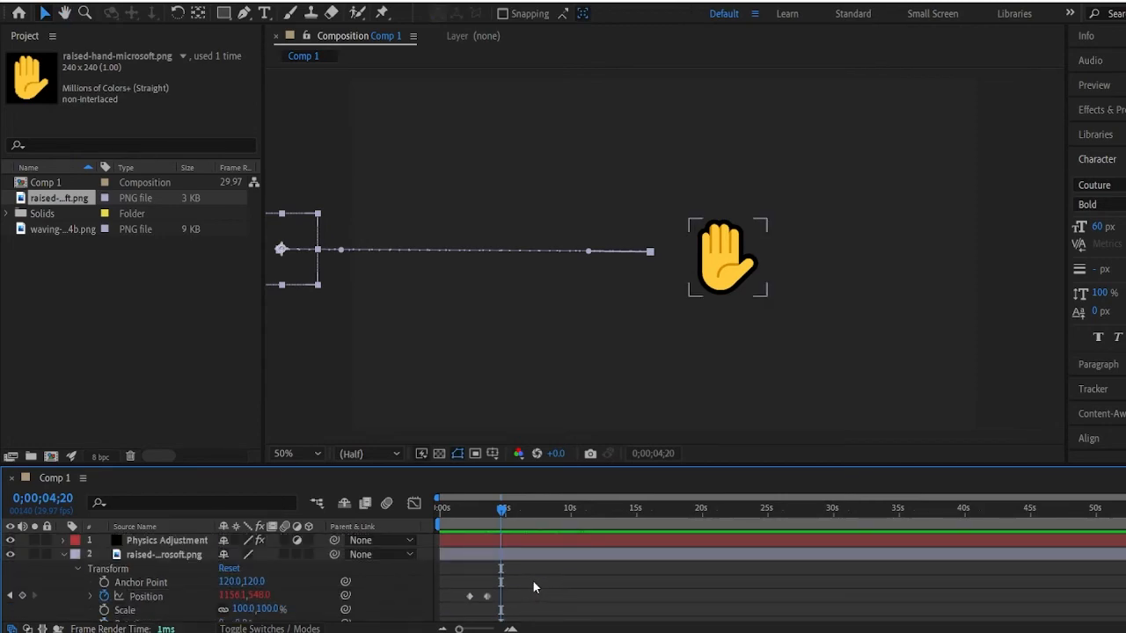
Move the raised hand to horizontal position 919 at 0;00;03;29, adding a Position keyframe that shifts it toward the exiting waving hand.
drag(502, 508, 493, 516)
scroll(504, 566, down, 3)
scroll(503, 568, down, 5)
click(502, 570)
scroll(493, 563, up, 5)
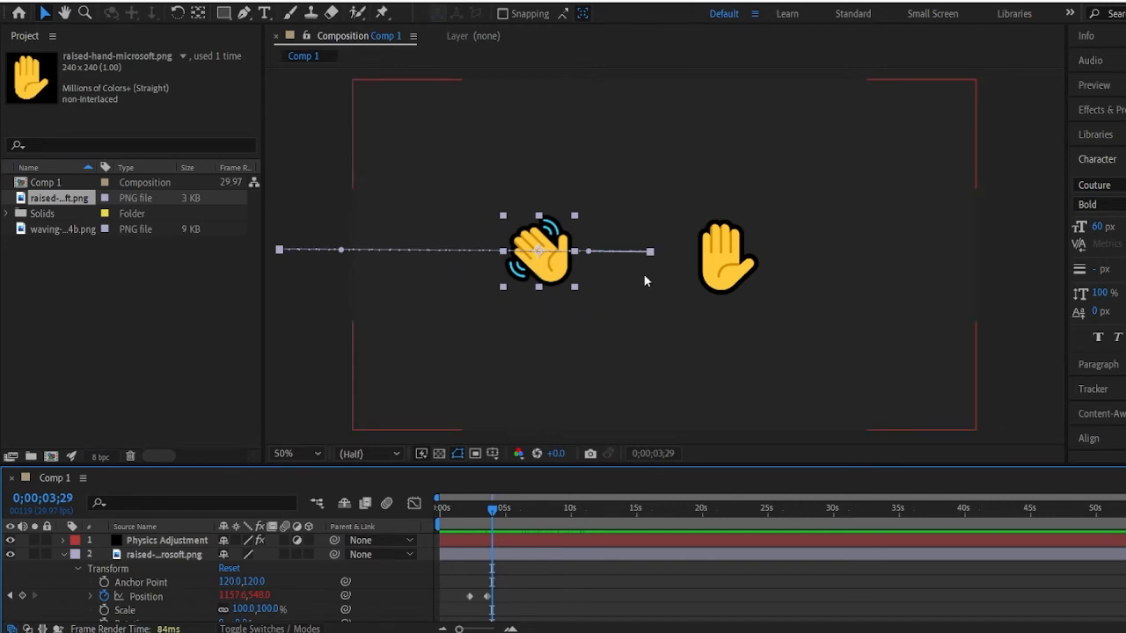
click(718, 258)
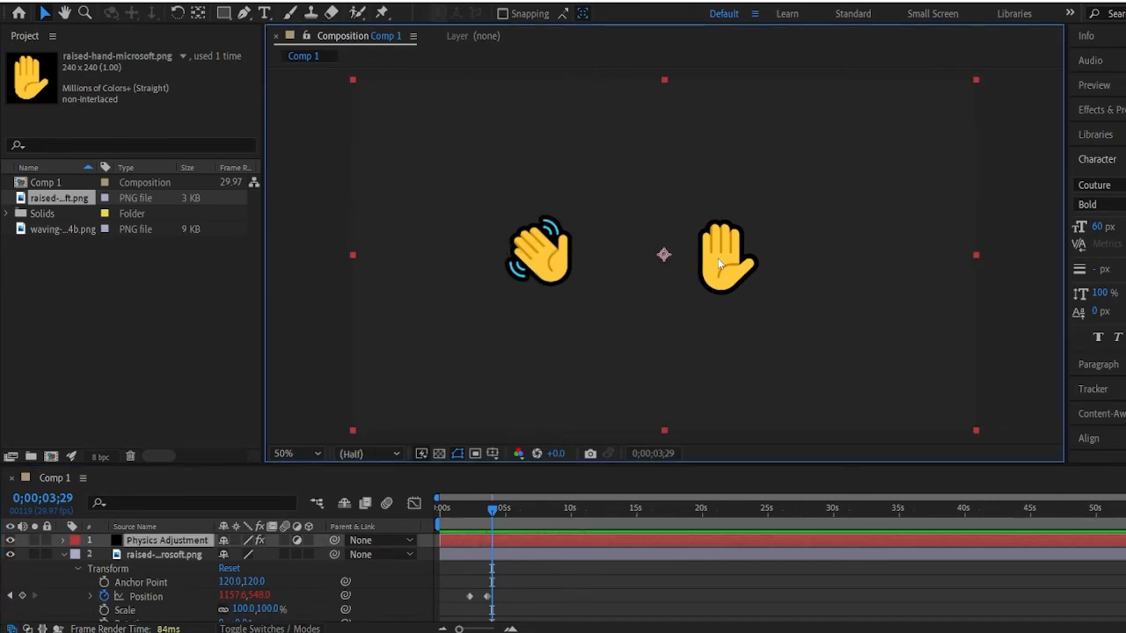
click(170, 559)
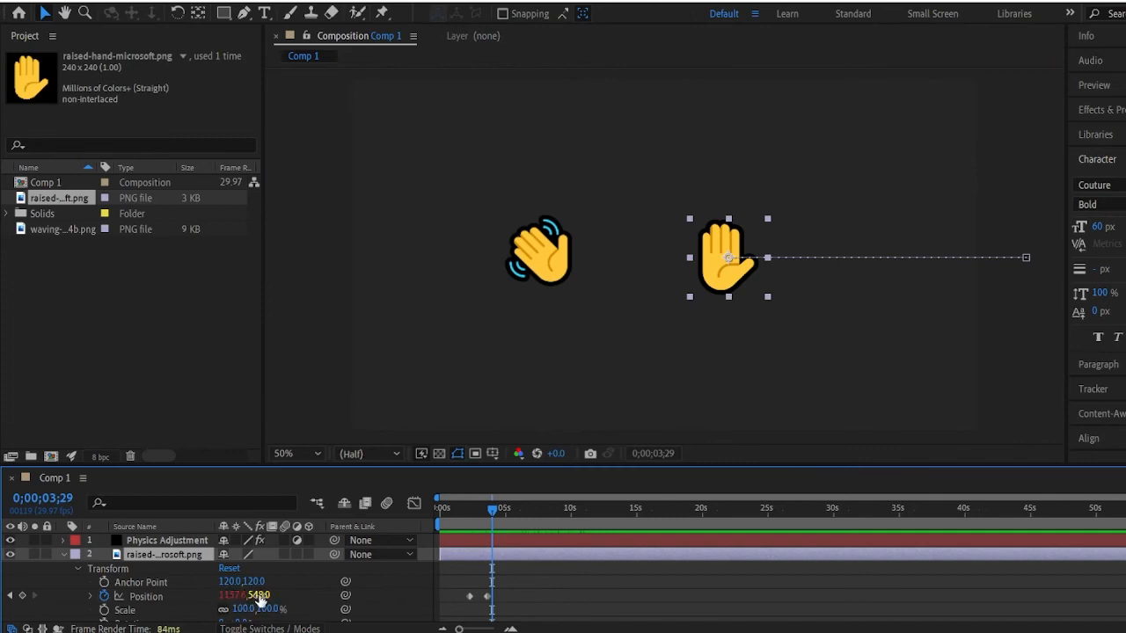
drag(244, 596, 29, 592)
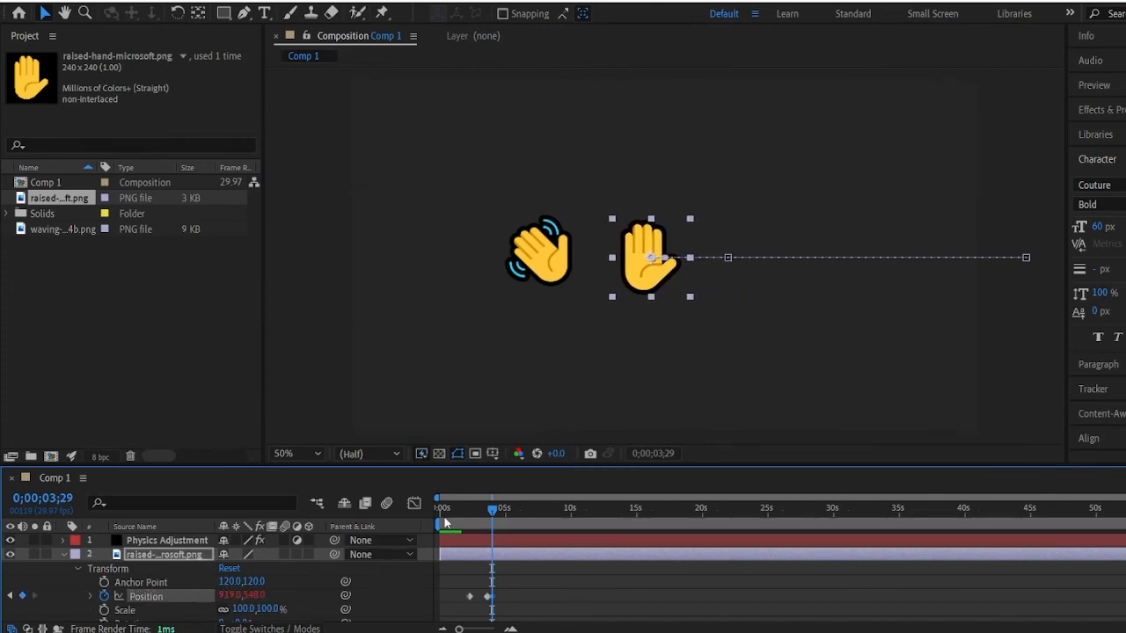
Preview the hand replacement from the start, and try a slower shift with the raised hand's last Position keyframe at about 4.3 seconds.
drag(490, 514, 407, 505)
key(space)
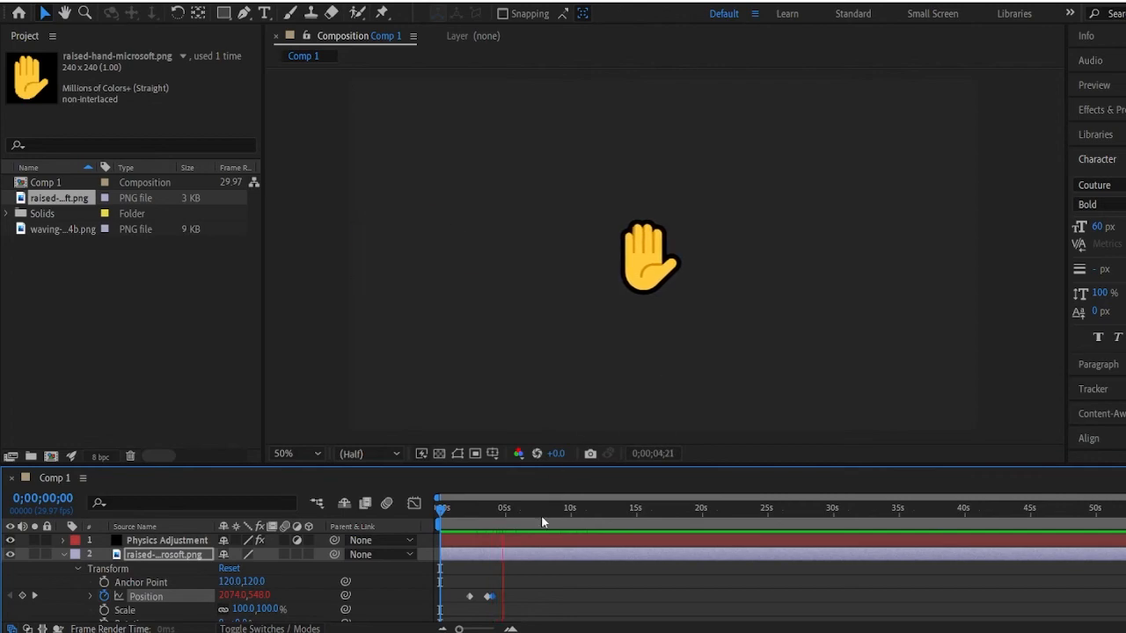
key(space)
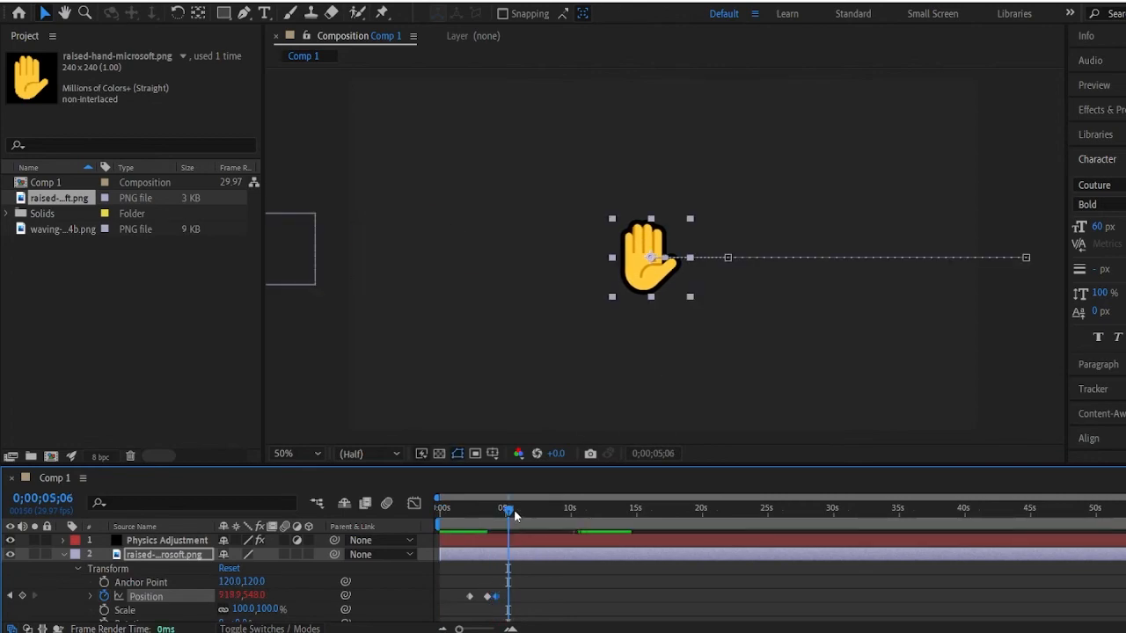
drag(514, 509, 439, 508)
key(space)
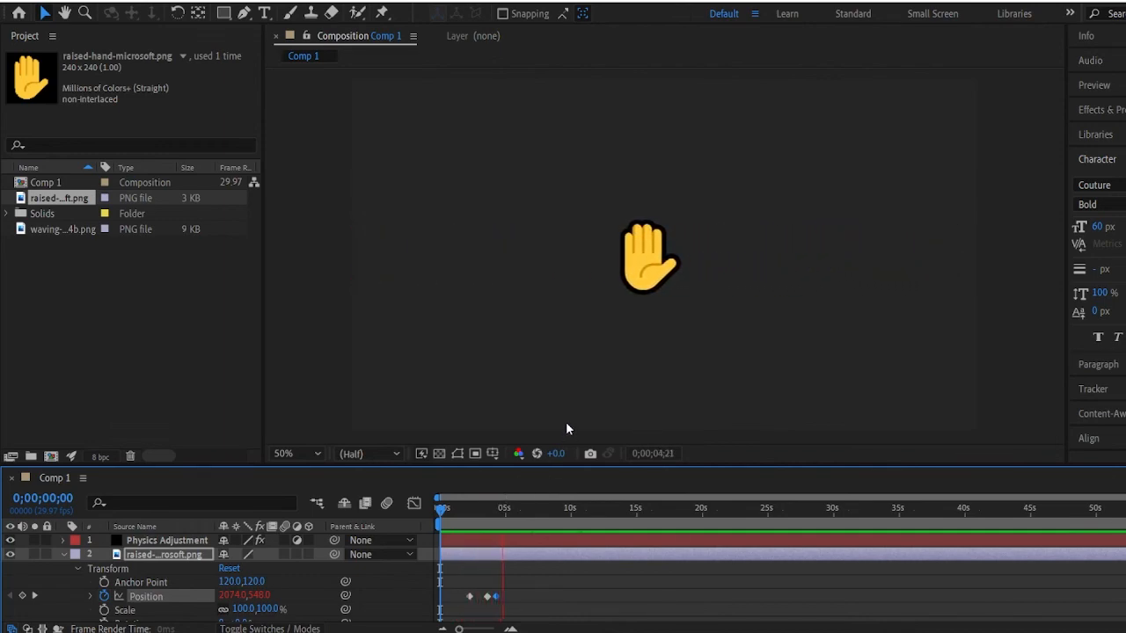
key(space)
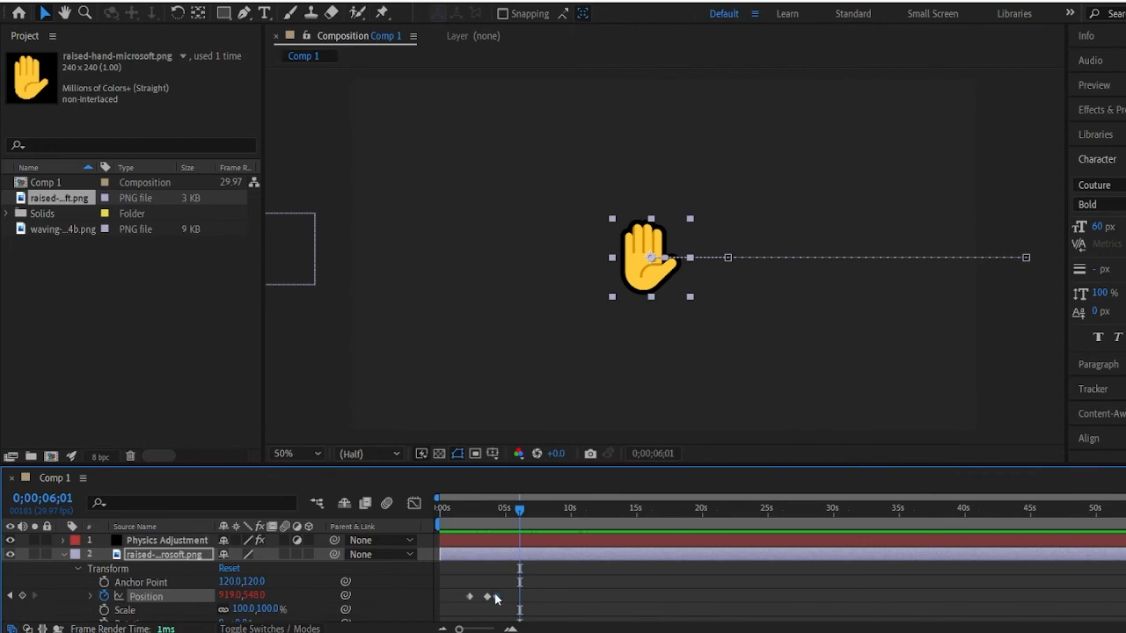
Move the raised hand's last Position keyframe to about 4.6 seconds and preview the animation from the start.
drag(494, 598, 499, 599)
drag(501, 510, 422, 506)
key(space)
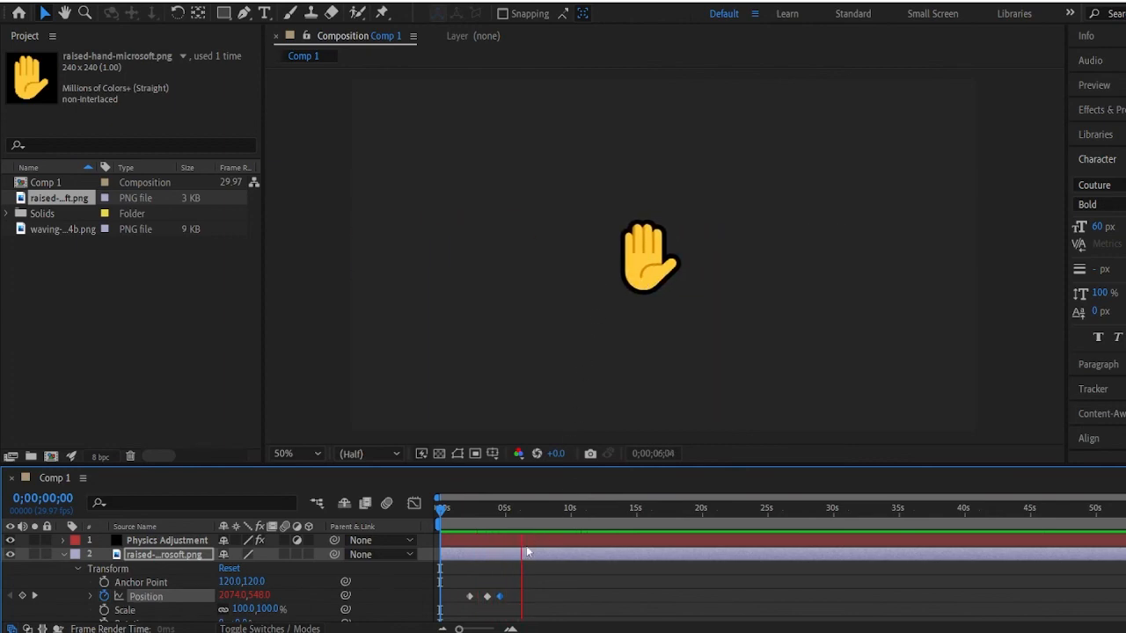
key(space)
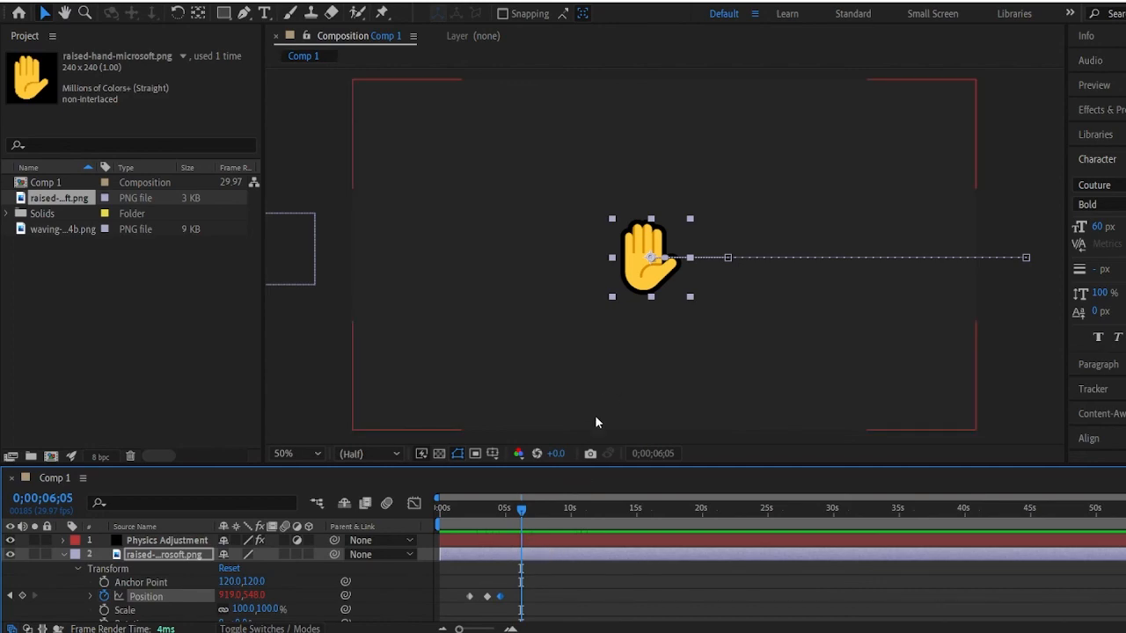
scroll(489, 588, down, 5)
scroll(477, 586, up, 5)
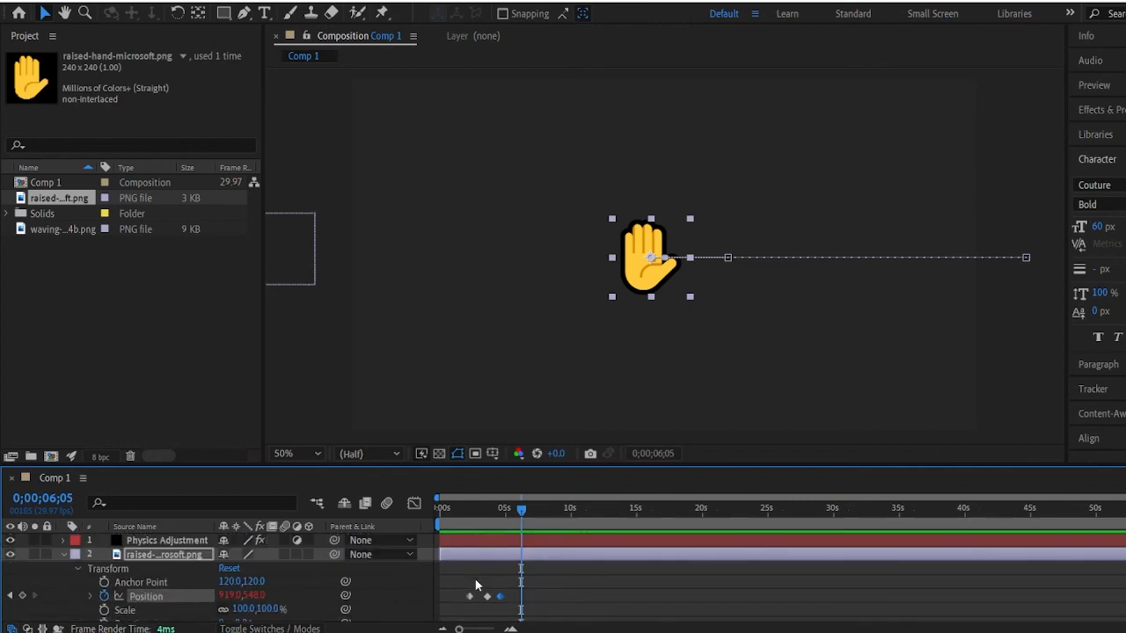